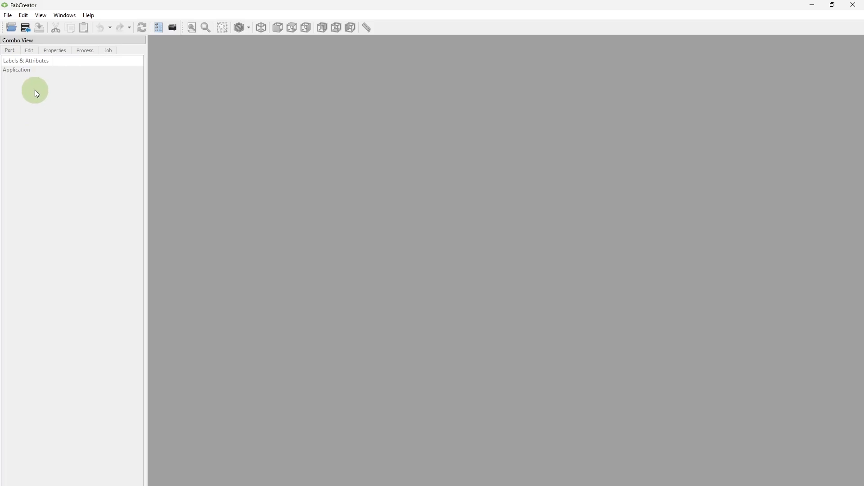
{"action": "left_click", "coordinate": [25, 26]}
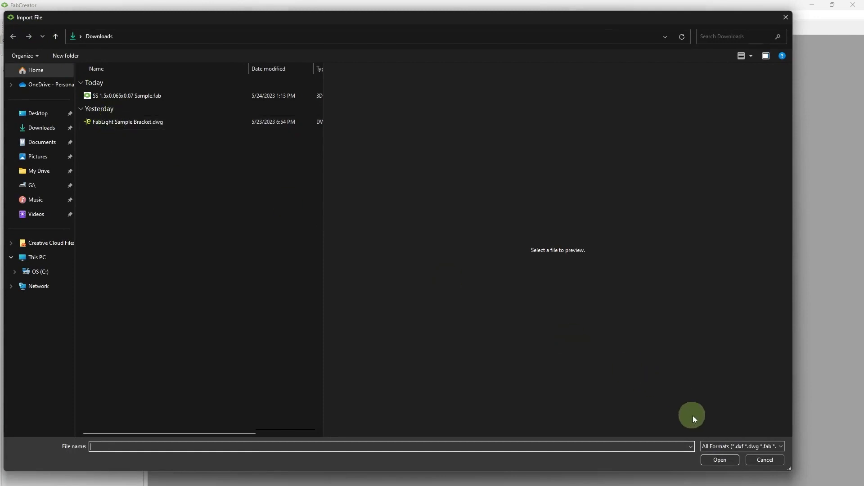
{"action": "left_click", "coordinate": [715, 446]}
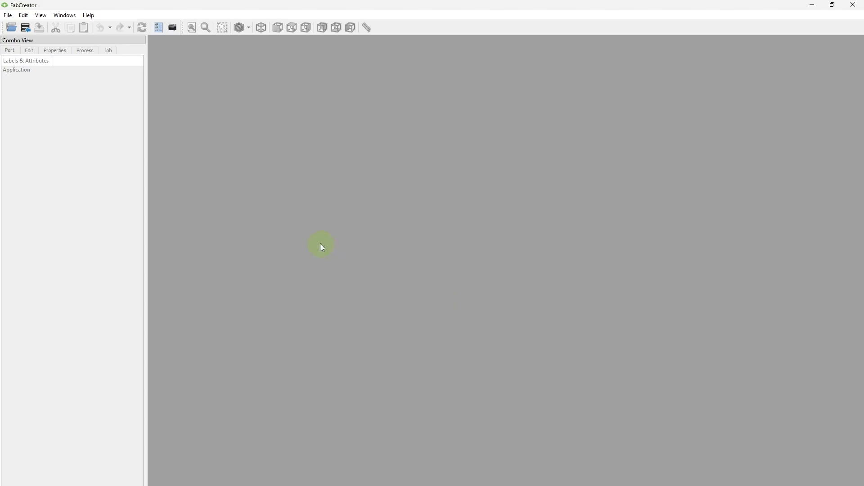
{"action": "left_click", "coordinate": [10, 28]}
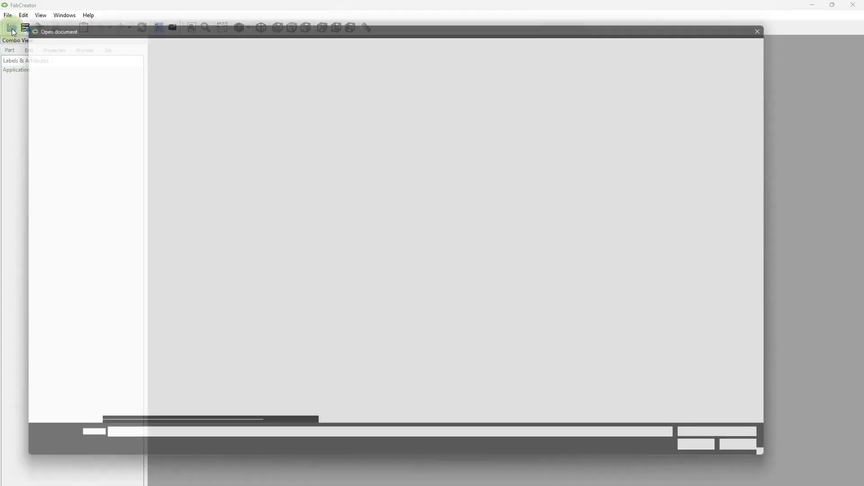
{"action": "double_click", "coordinate": [115, 98]}
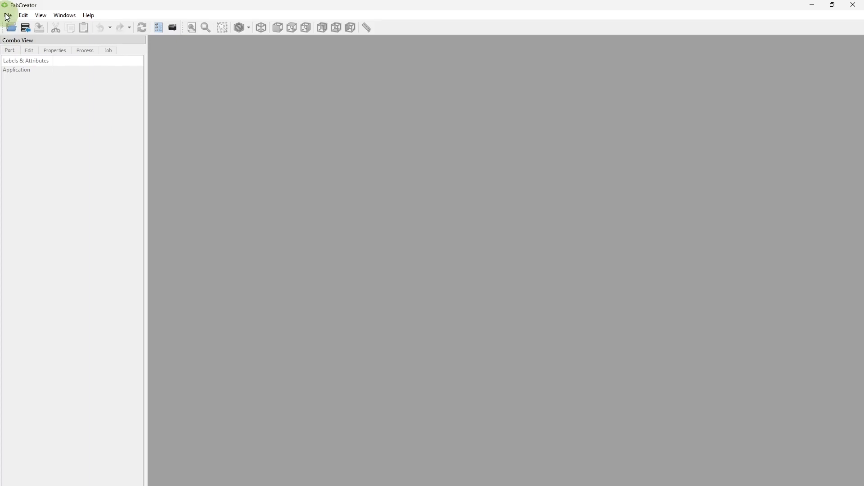
Step: Import FabLight Sample Bracket.dwg from the Downloads folder
{"action": "left_click", "coordinate": [7, 16]}
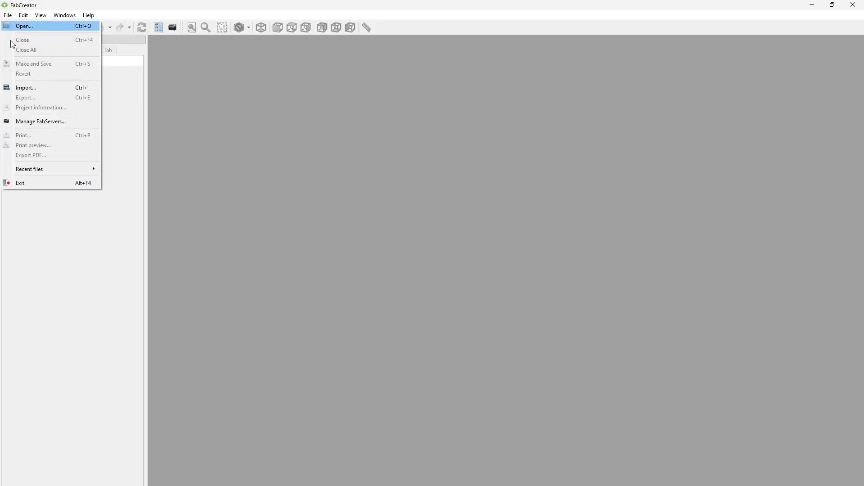
{"action": "left_click", "coordinate": [29, 84]}
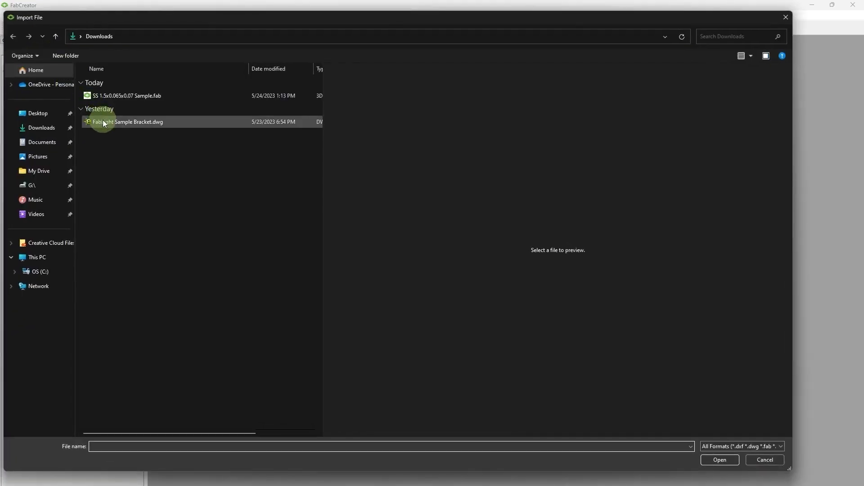
{"action": "left_click", "coordinate": [103, 121]}
{"action": "left_click", "coordinate": [725, 461]}
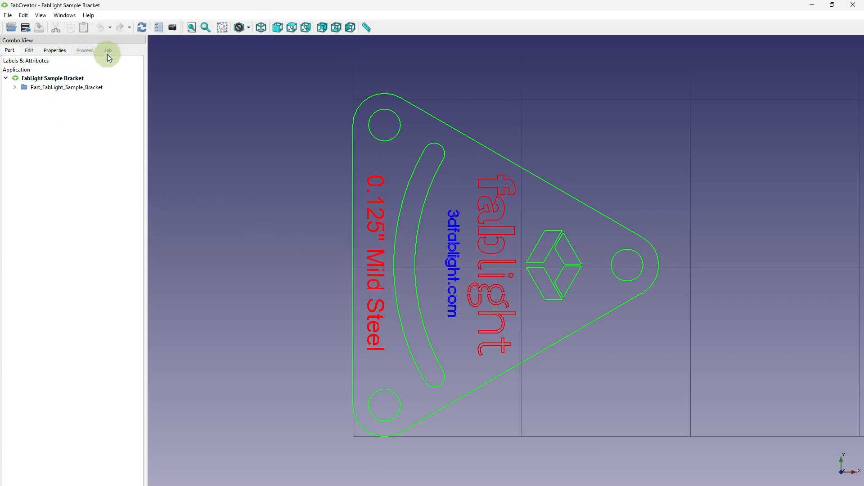
Step: Expand the bracket part and its Cut, Engrave and Raster groups to examine the entities each contains
{"action": "left_click", "coordinate": [15, 87]}
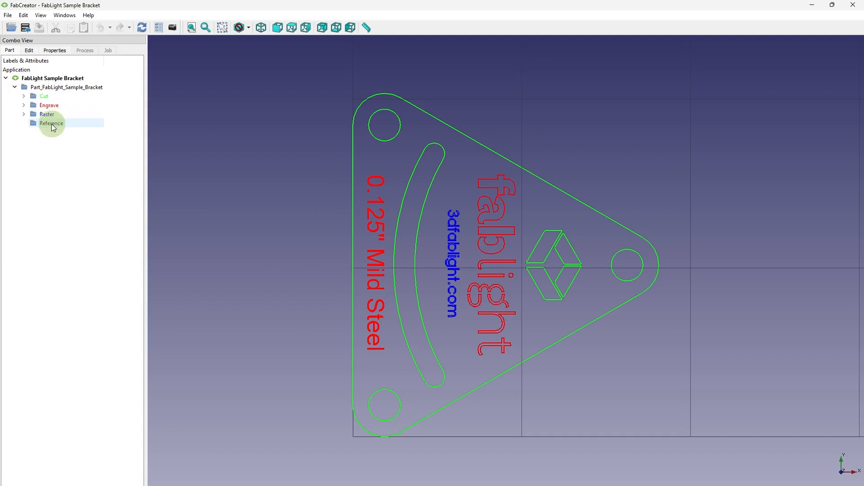
{"action": "left_click", "coordinate": [24, 96]}
{"action": "left_click", "coordinate": [24, 186]}
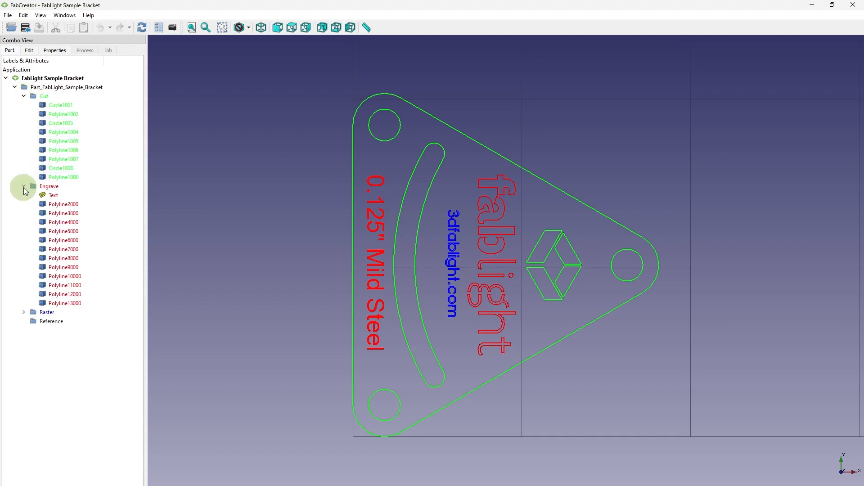
{"action": "left_click", "coordinate": [23, 312]}
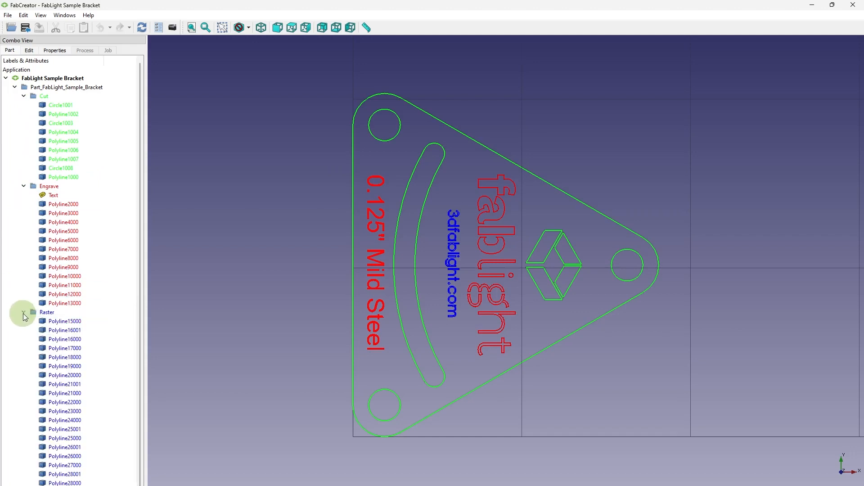
{"action": "scroll", "coordinate": [18, 306], "scroll_direction": "down", "scroll_amount": 1}
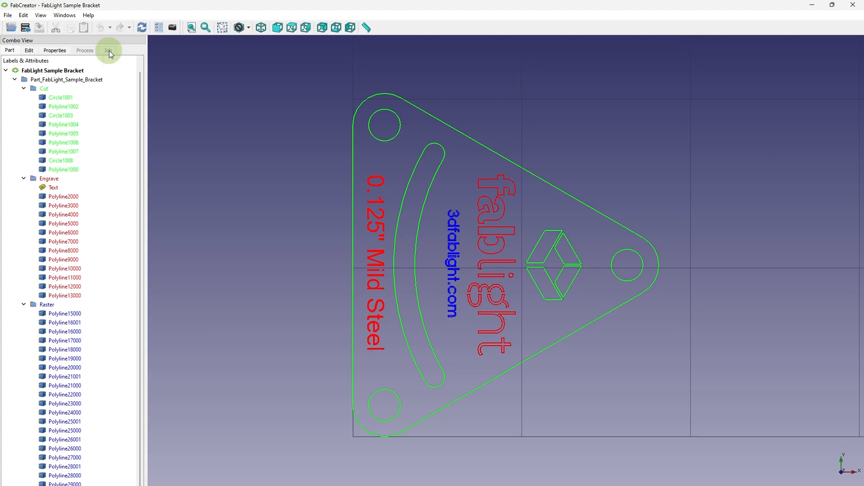
Step: Go through the Cut group's entities one by one, from Circle1001 to Polyline1000, to examine the cutting order
{"action": "left_click", "coordinate": [72, 98]}
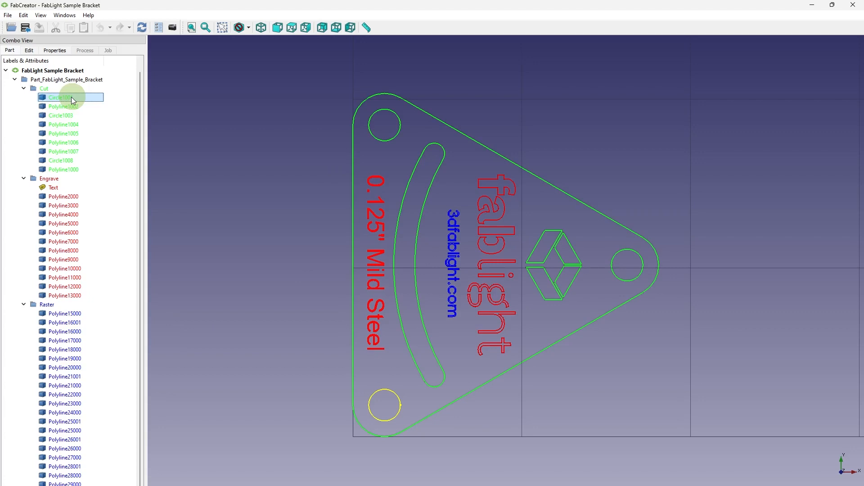
{"action": "key", "text": "Down"}
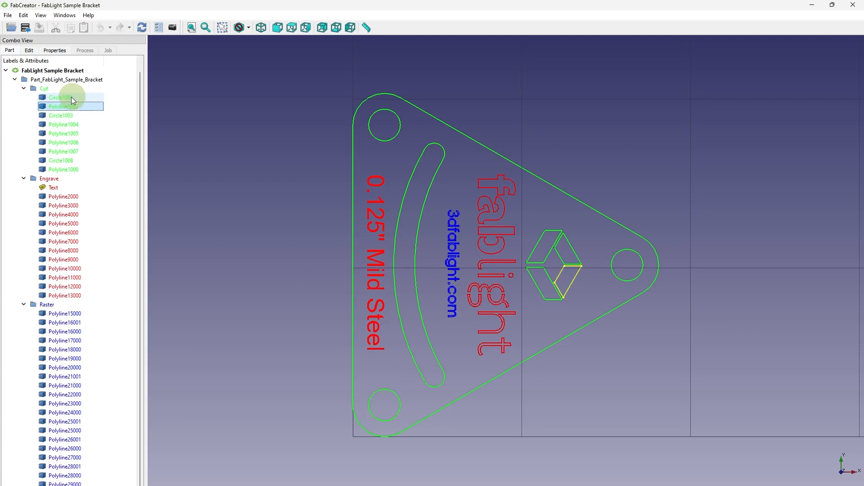
{"action": "key", "text": "Down"}
{"action": "key", "text": "Down"}
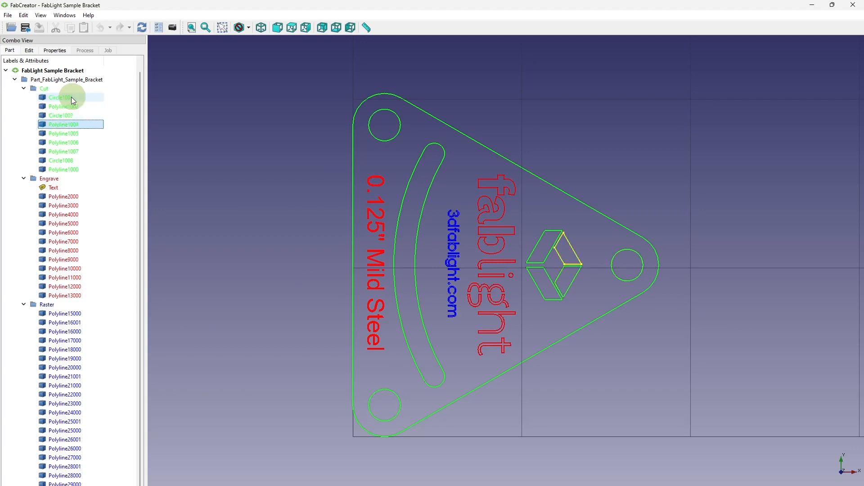
{"action": "key", "text": "Down"}
{"action": "key", "text": "Down"}
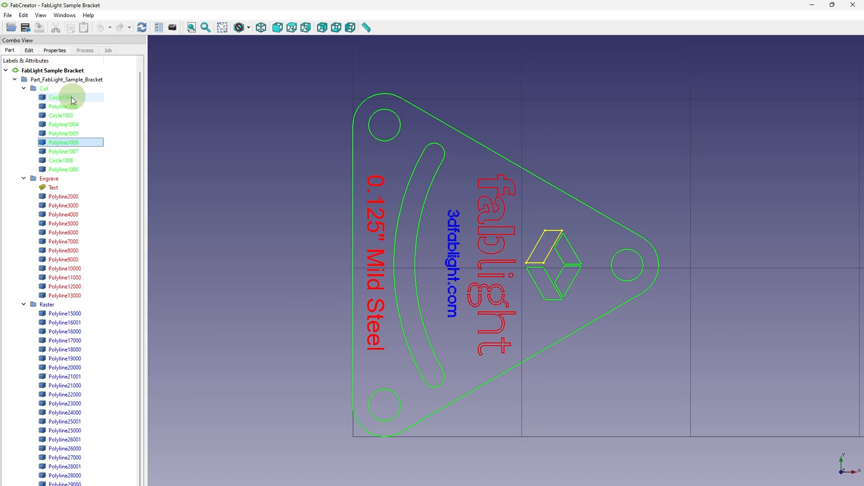
{"action": "key", "text": "Down"}
{"action": "key", "text": "Down"}
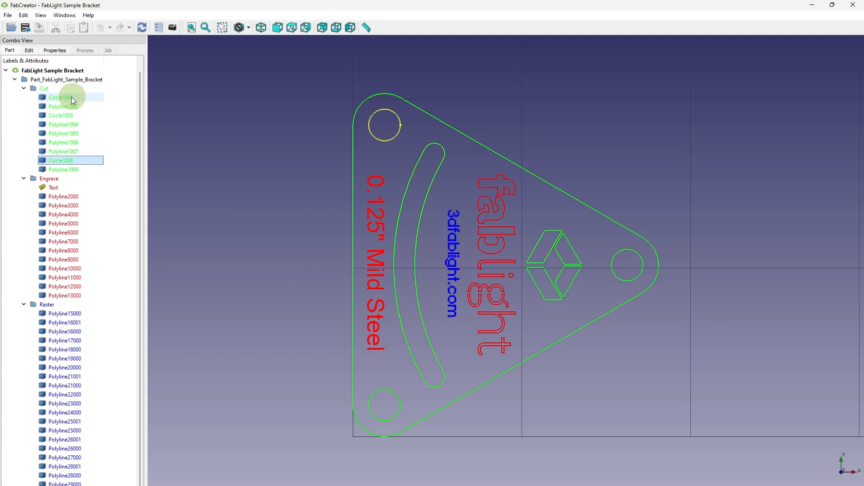
{"action": "key", "text": "Down"}
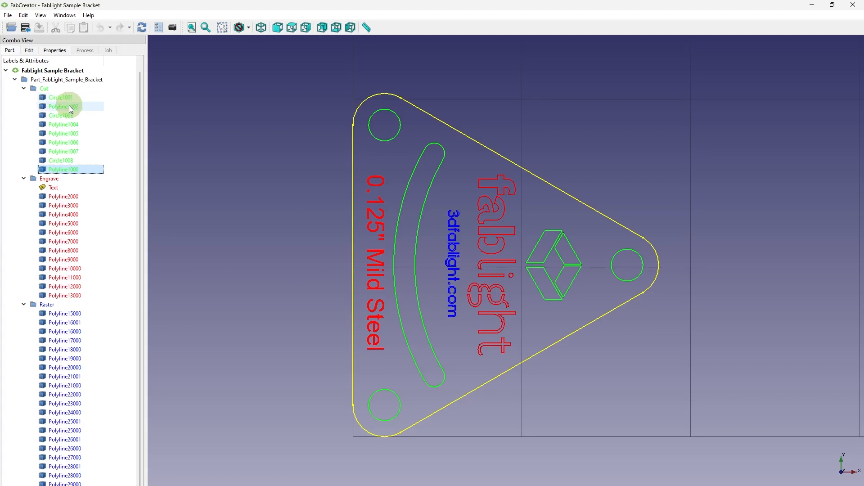
Step: Move the curved slot, Polyline1007, to the first place in the Cut group
{"action": "left_click", "coordinate": [69, 151]}
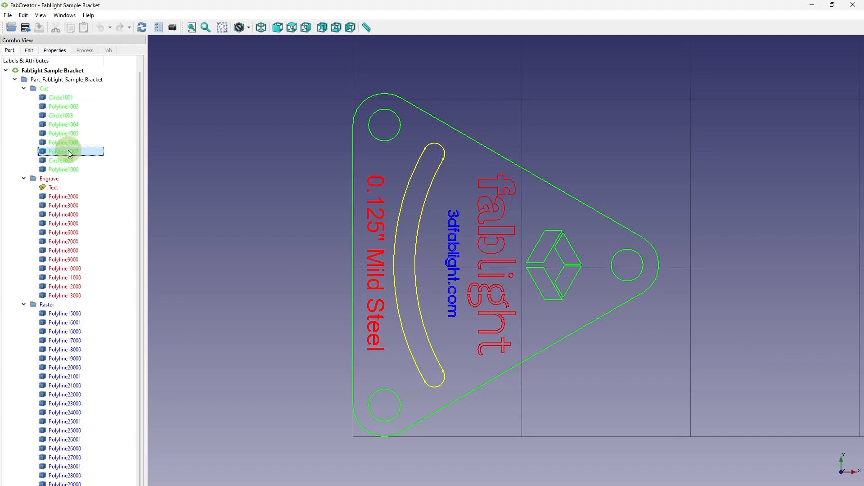
{"action": "left_click_drag", "start_coordinate": [68, 150], "coordinate": [64, 96]}
{"action": "left_click", "coordinate": [67, 100]}
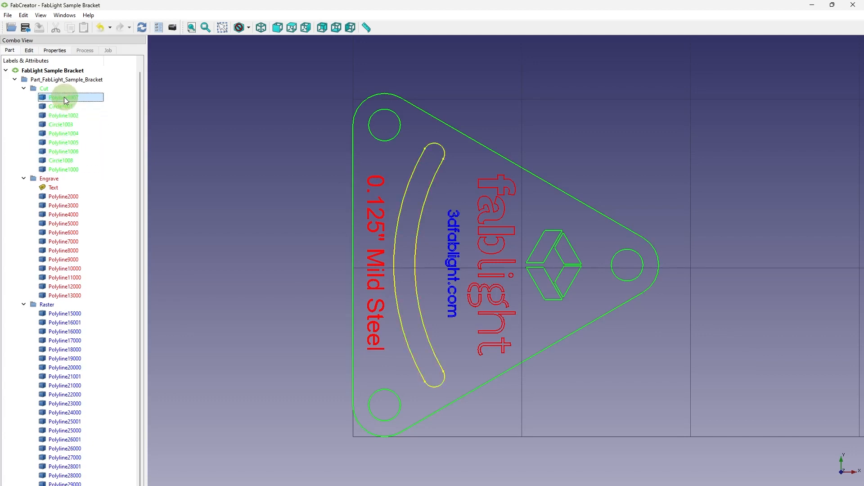
Step: Go through the reordered Cut group entity by entity to check the new cutting sequence
{"action": "key", "text": "Down"}
{"action": "key", "text": "Down"}
{"action": "key", "text": "Down"}
{"action": "key", "text": "Down"}
{"action": "key", "text": "Down"}
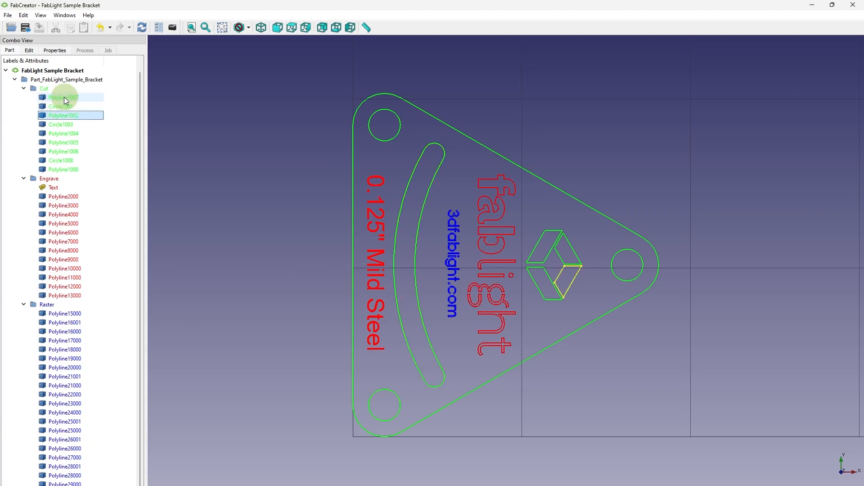
{"action": "key", "text": "Down"}
{"action": "key", "text": "Down"}
{"action": "key", "text": "Down"}
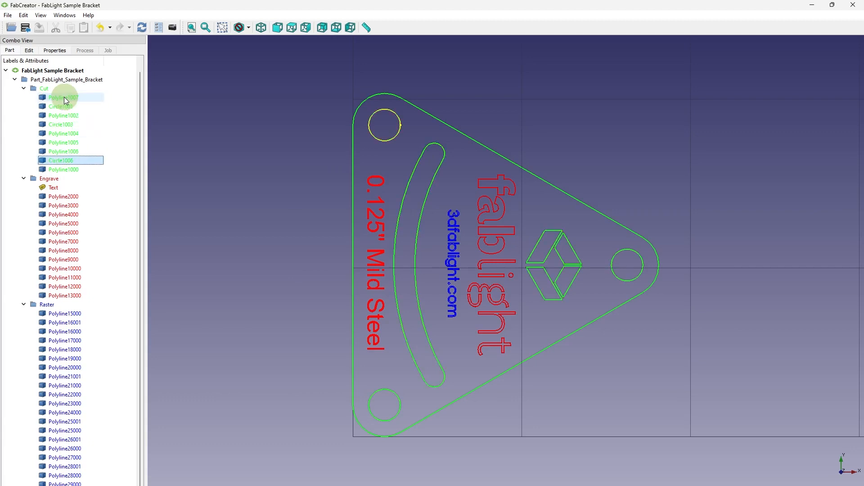
{"action": "left_click", "coordinate": [66, 98]}
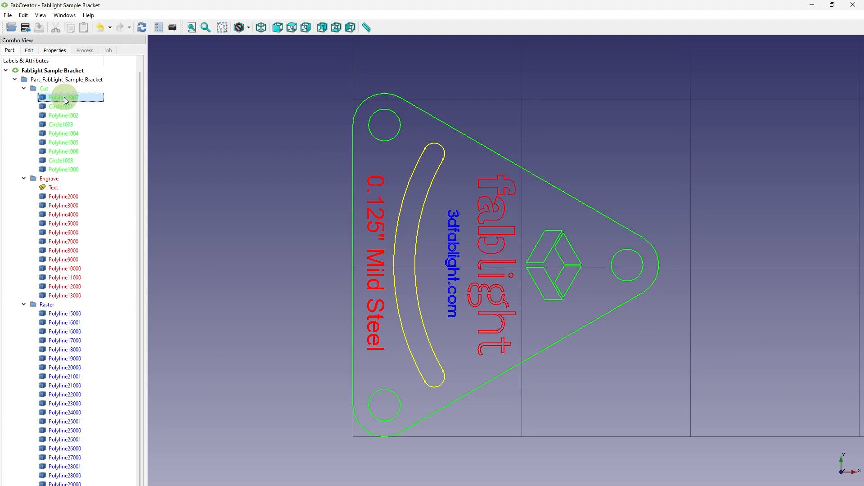
{"action": "right_click", "coordinate": [66, 100]}
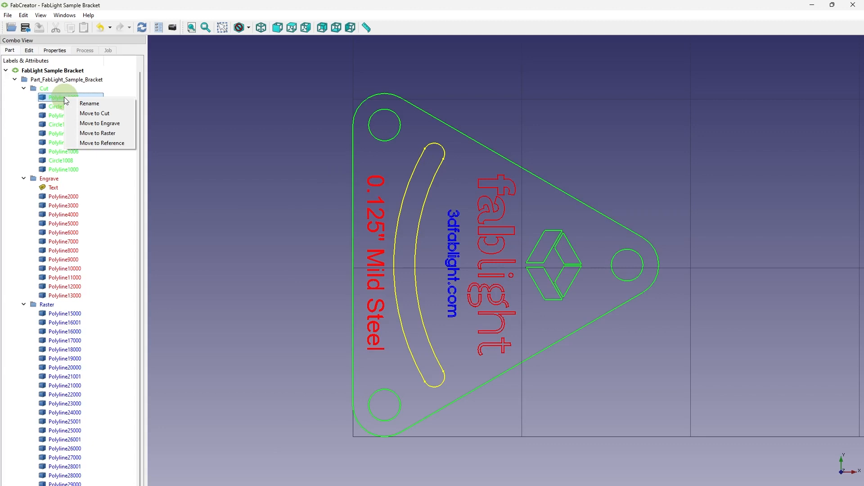
{"action": "left_click", "coordinate": [65, 98]}
{"action": "left_click", "coordinate": [328, 183]}
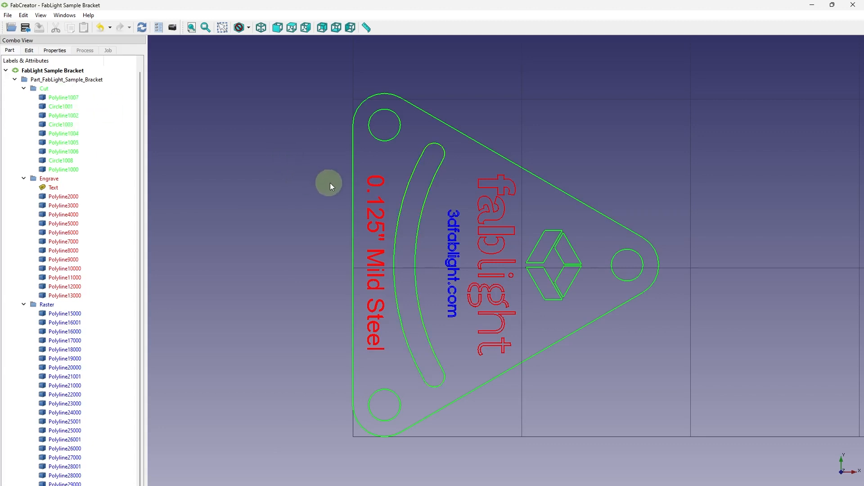
Step: Move the curved slot, Polyline1007, from the Cut group to the Engrave group
{"action": "left_click", "coordinate": [408, 190]}
{"action": "left_click", "coordinate": [104, 98]}
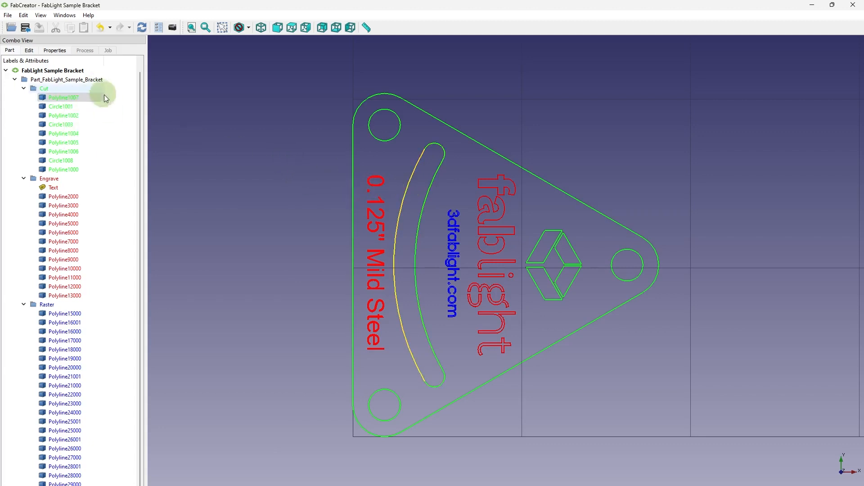
{"action": "left_click", "coordinate": [70, 97]}
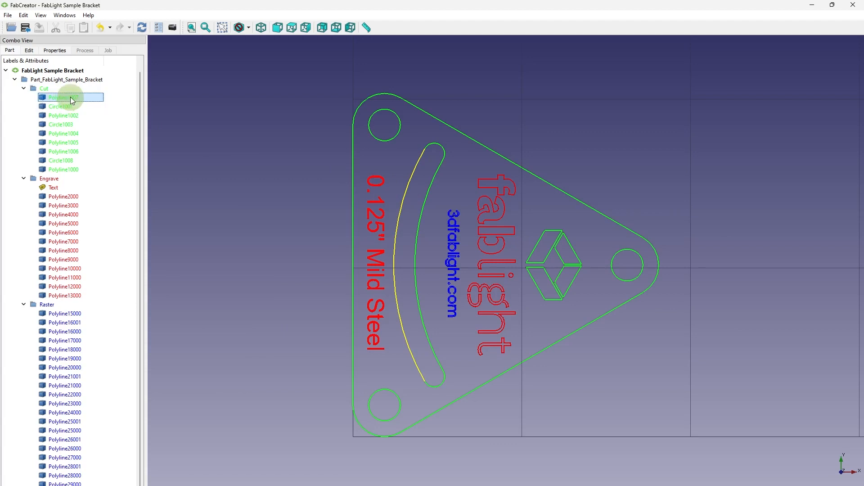
{"action": "left_click_drag", "start_coordinate": [70, 98], "coordinate": [55, 180]}
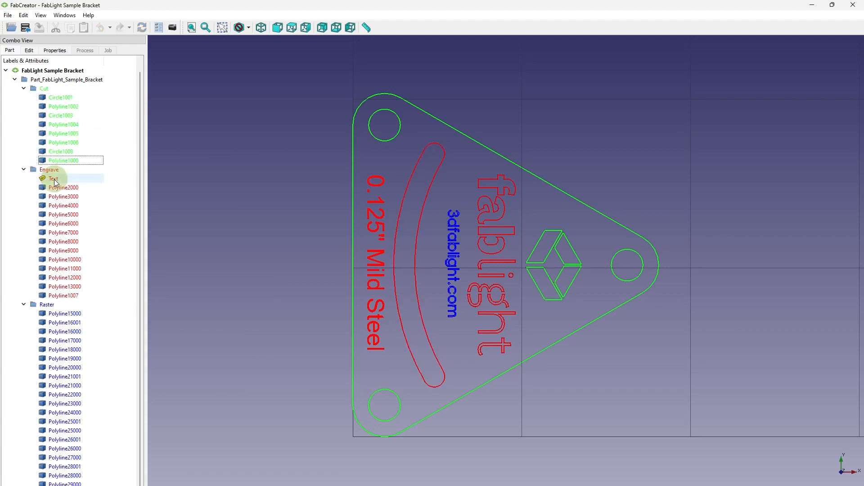
Step: Return Polyline1007 from the Engrave group to the Cut group and place it first in the cutting order
{"action": "left_click", "coordinate": [62, 298]}
{"action": "right_click", "coordinate": [62, 299]}
{"action": "left_click", "coordinate": [81, 310]}
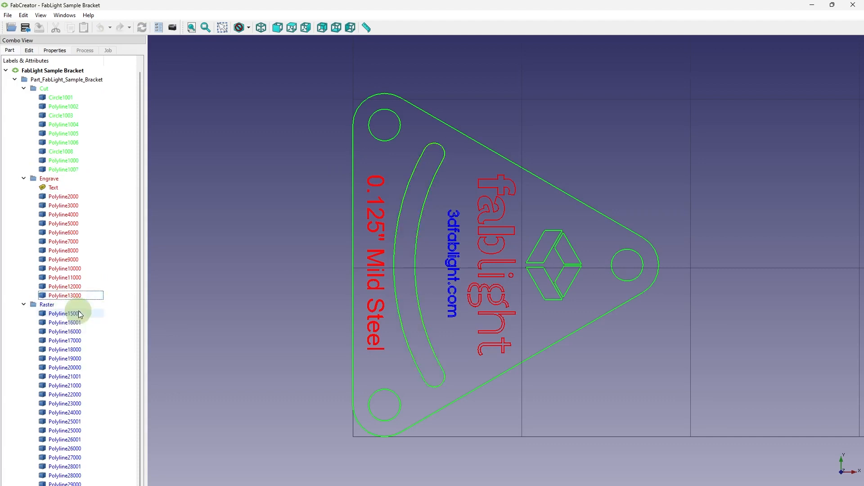
{"action": "left_click_drag", "start_coordinate": [63, 169], "coordinate": [63, 101]}
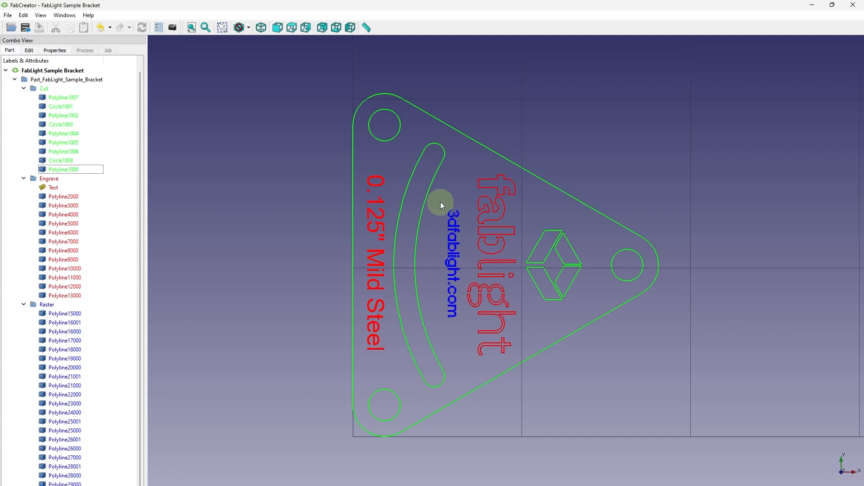
Step: Box-select the 3dfablight.com raster text in the drawing to see its entities, and clear the selection
{"action": "left_click_drag", "start_coordinate": [441, 201], "coordinate": [466, 331]}
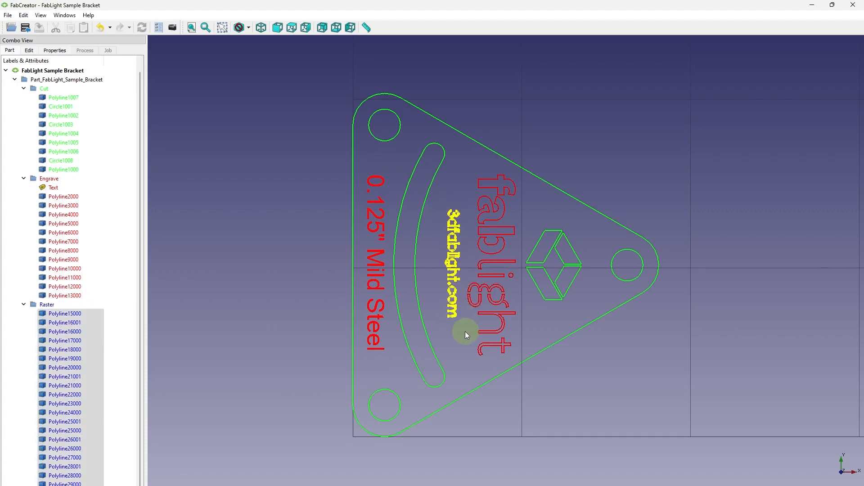
{"action": "left_click", "coordinate": [465, 331]}
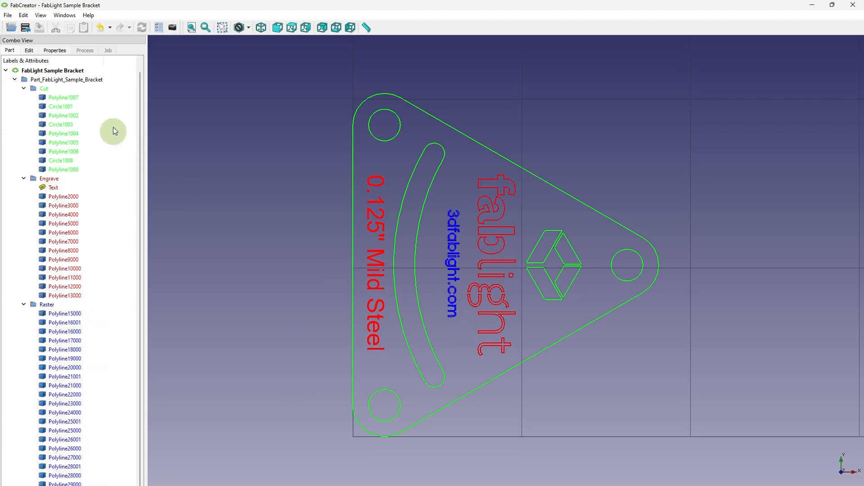
Step: Start moving or rotating the part with the bracket selected, and view it against the full work area
{"action": "left_click", "coordinate": [30, 51]}
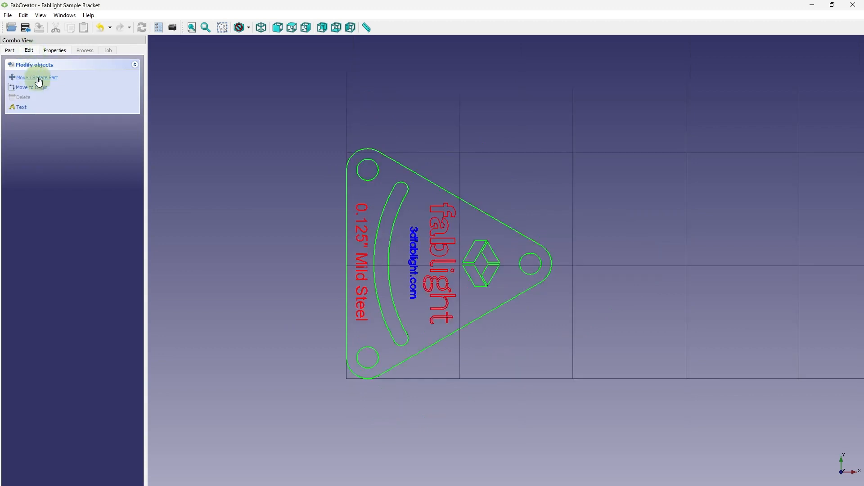
{"action": "left_click", "coordinate": [38, 77]}
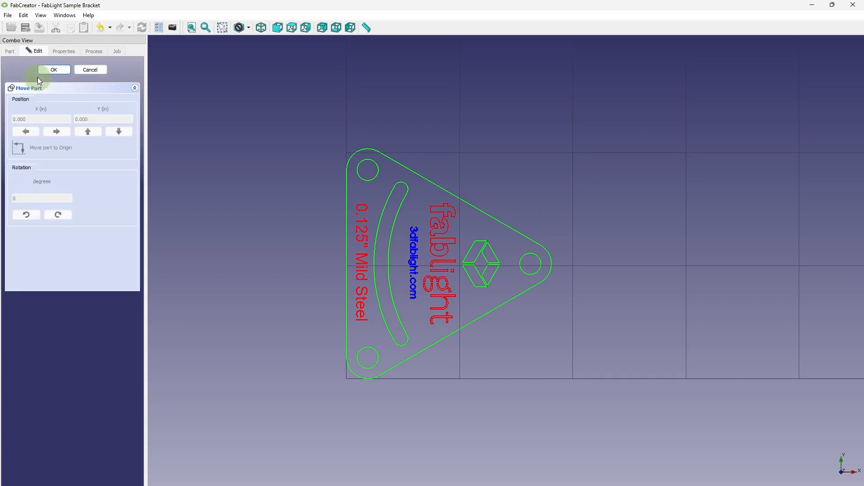
{"action": "left_click", "coordinate": [347, 185]}
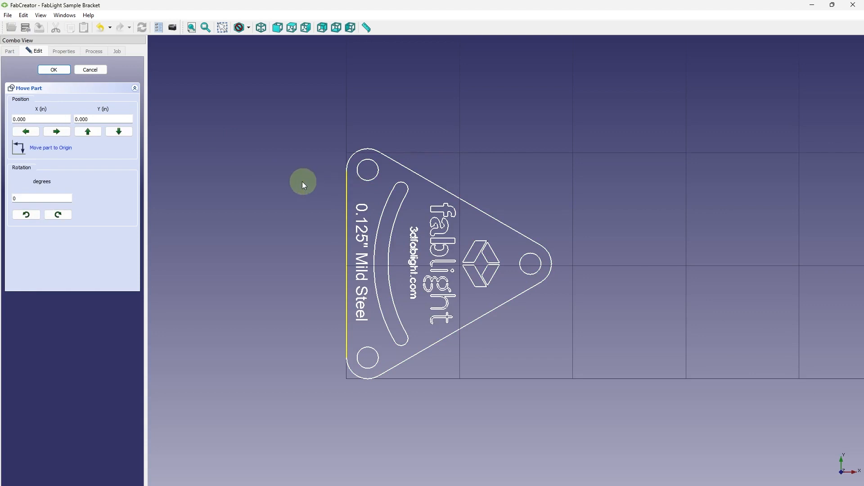
{"action": "scroll", "coordinate": [302, 182], "scroll_direction": "down", "scroll_amount": 5}
{"action": "middle_click_drag", "start_coordinate": [546, 147], "coordinate": [469, 300]}
{"action": "scroll", "coordinate": [442, 330], "scroll_direction": "down", "scroll_amount": 4}
{"action": "scroll", "coordinate": [450, 311], "scroll_direction": "up", "scroll_amount": 4}
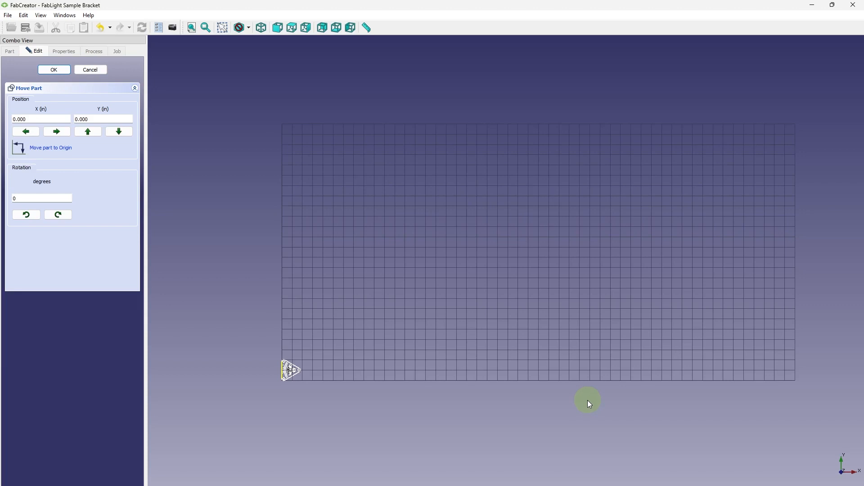
{"action": "scroll", "coordinate": [268, 382], "scroll_direction": "up", "scroll_amount": 10}
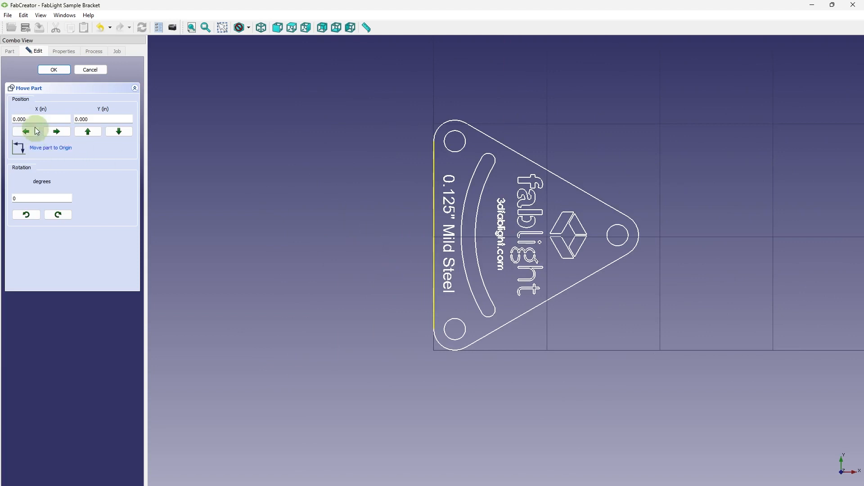
Step: Set the bracket's X position to 1 inch and nudge it in positive X to 1.200 inches
{"action": "left_click_drag", "start_coordinate": [28, 120], "coordinate": [5, 117]}
{"action": "type", "text": "1"}
{"action": "key", "text": "Return"}
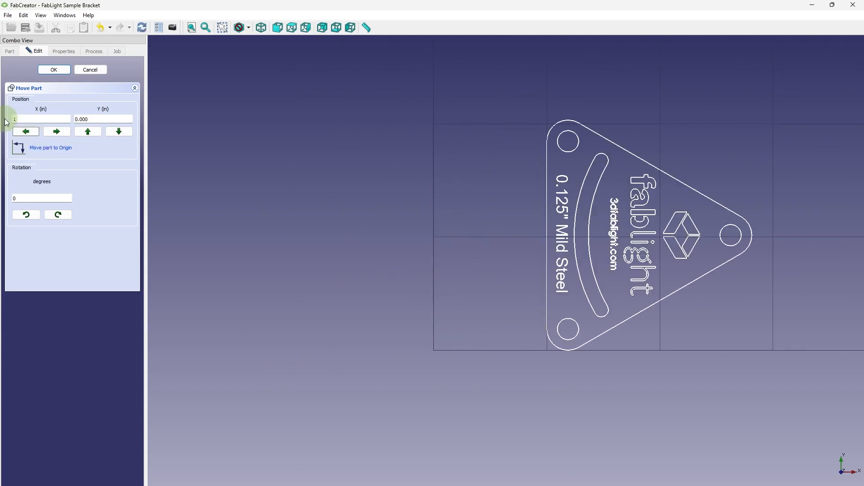
{"action": "left_click", "coordinate": [63, 133]}
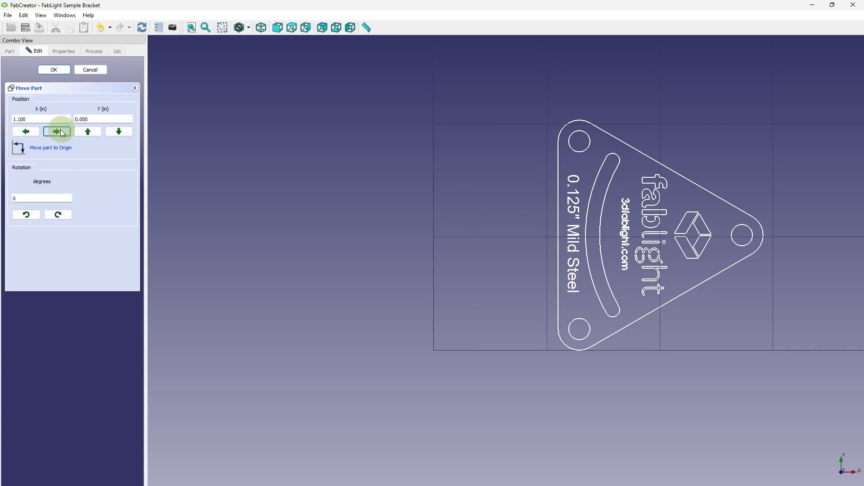
{"action": "left_click", "coordinate": [63, 133]}
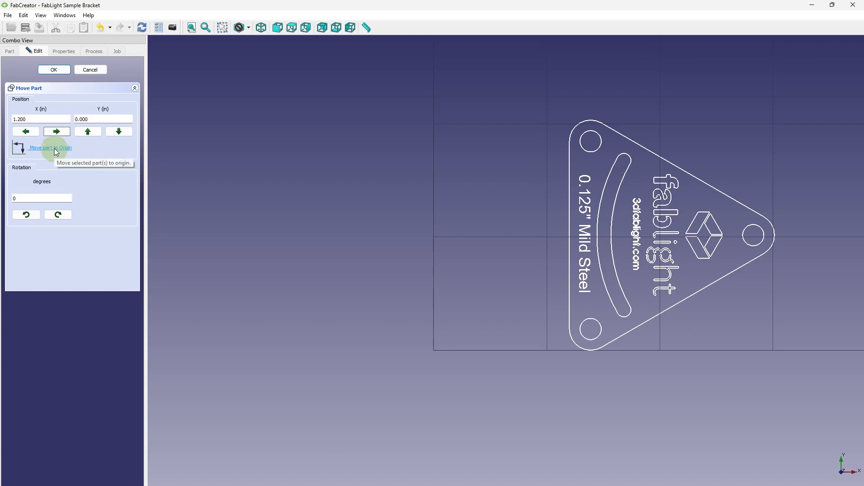
Step: Return the bracket to the origin and rotate it 90 degrees counterclockwise
{"action": "left_click", "coordinate": [55, 149]}
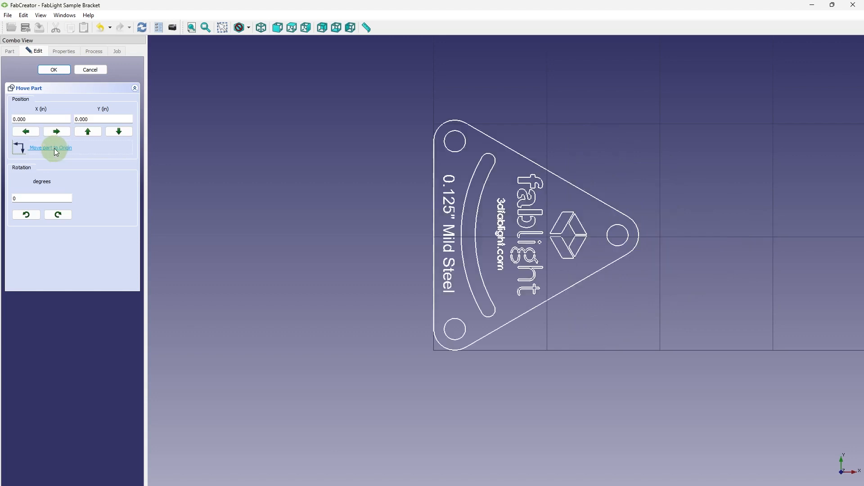
{"action": "left_click", "coordinate": [37, 217]}
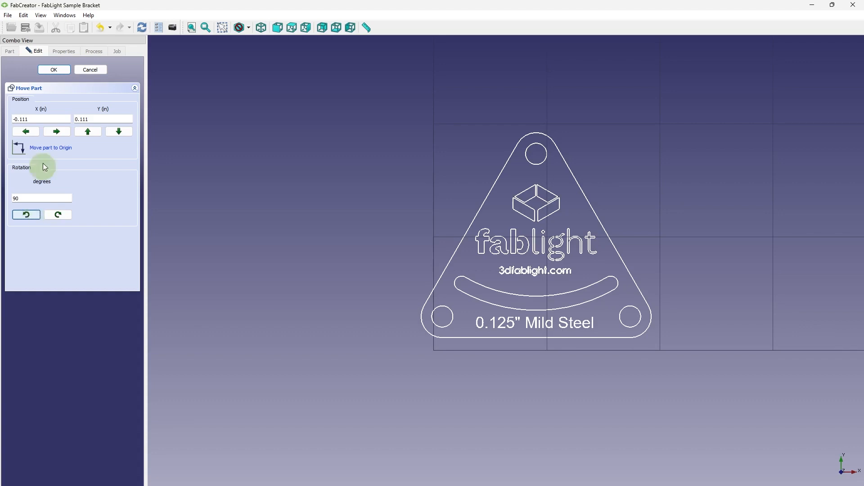
{"action": "left_click", "coordinate": [53, 69]}
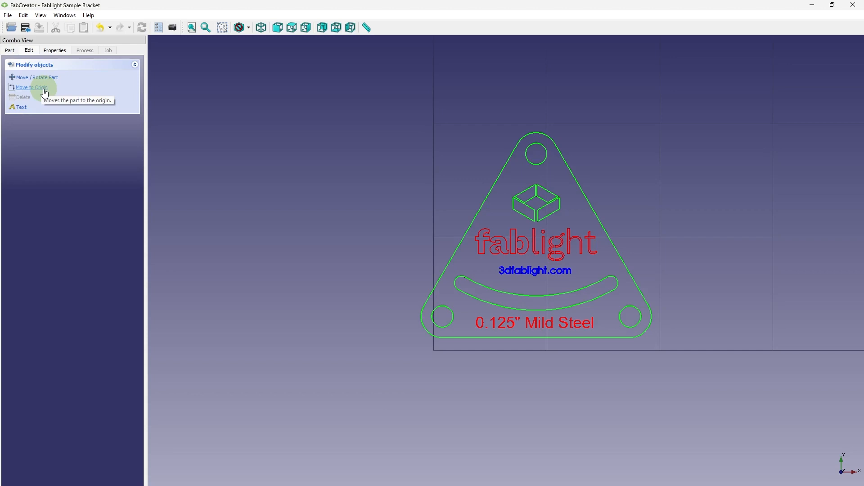
Step: Align the rotated bracket to both the X origin and the Y origin of the work area
{"action": "left_click", "coordinate": [44, 93]}
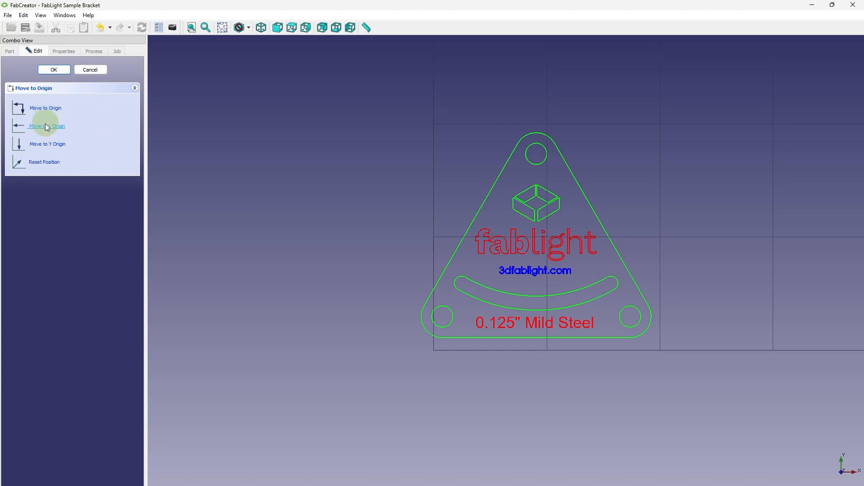
{"action": "left_click", "coordinate": [46, 125]}
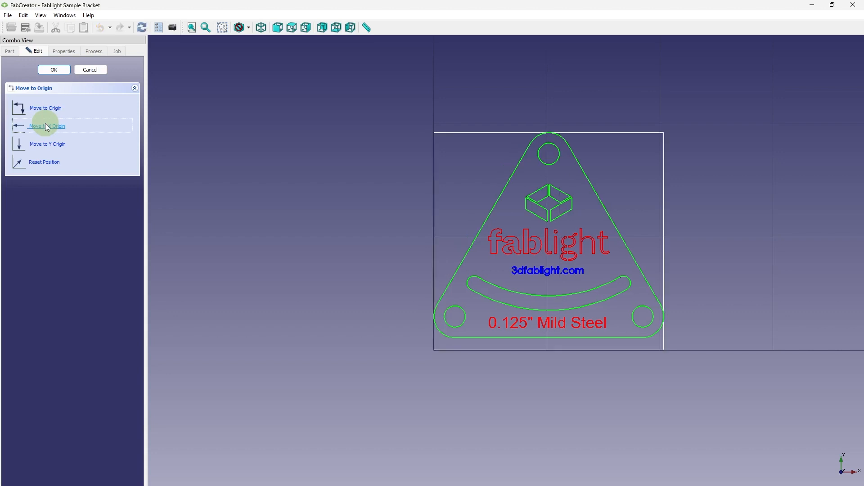
{"action": "left_click", "coordinate": [47, 144]}
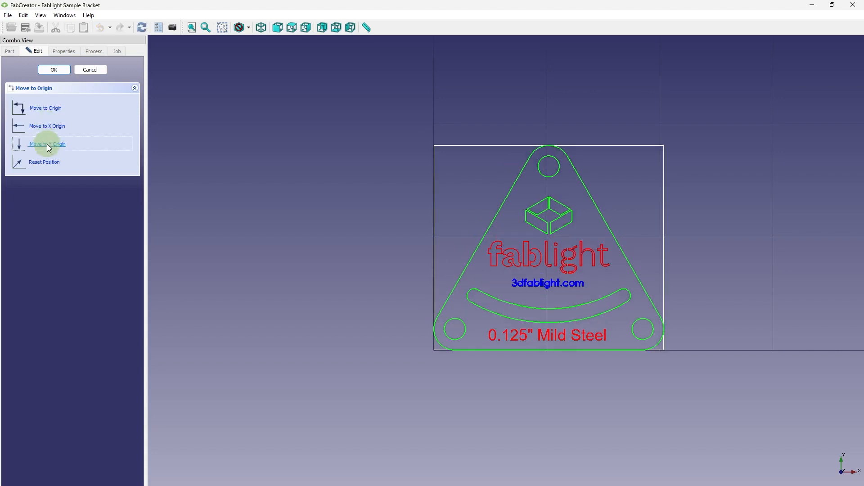
{"action": "left_click", "coordinate": [48, 71]}
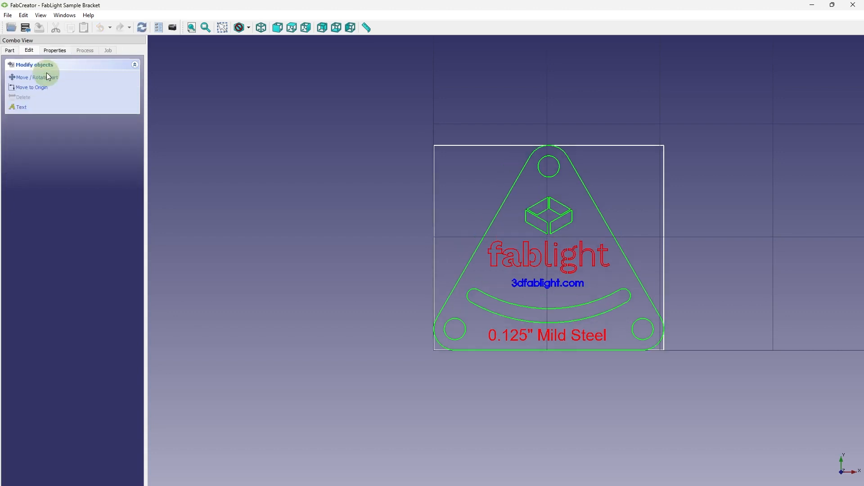
Step: Open the 0.125" Mild Steel text for editing and browse the available fonts, keeping Arial
{"action": "left_click", "coordinate": [23, 111]}
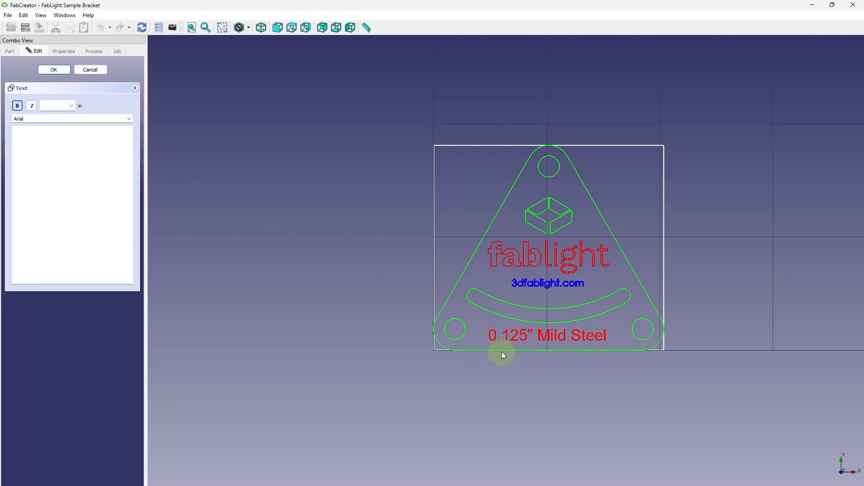
{"action": "left_click", "coordinate": [512, 335]}
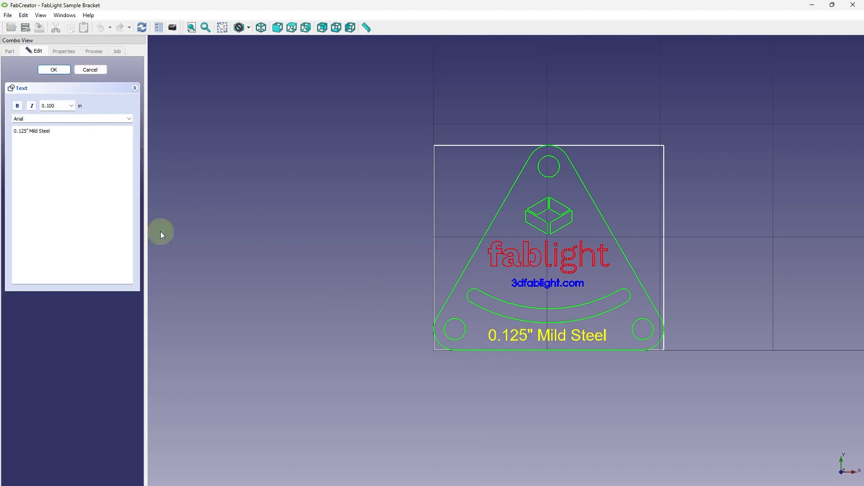
{"action": "left_click", "coordinate": [129, 119]}
{"action": "scroll", "coordinate": [85, 179], "scroll_direction": "down", "scroll_amount": 10}
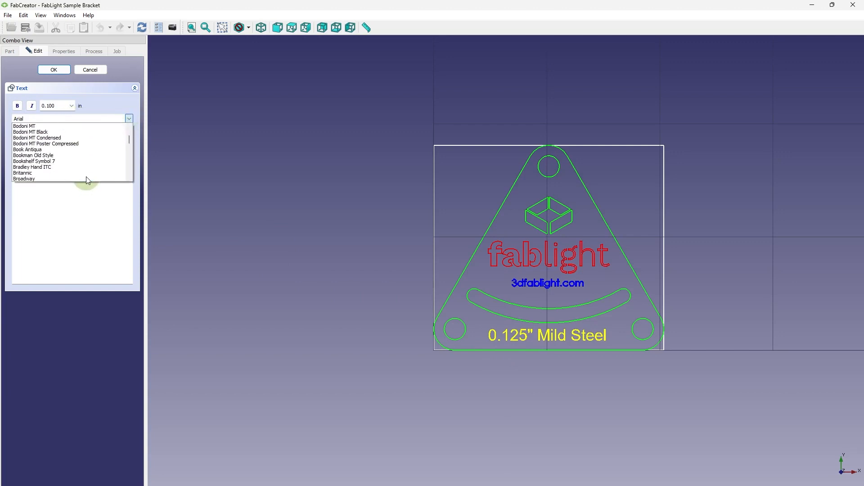
{"action": "left_click", "coordinate": [80, 196]}
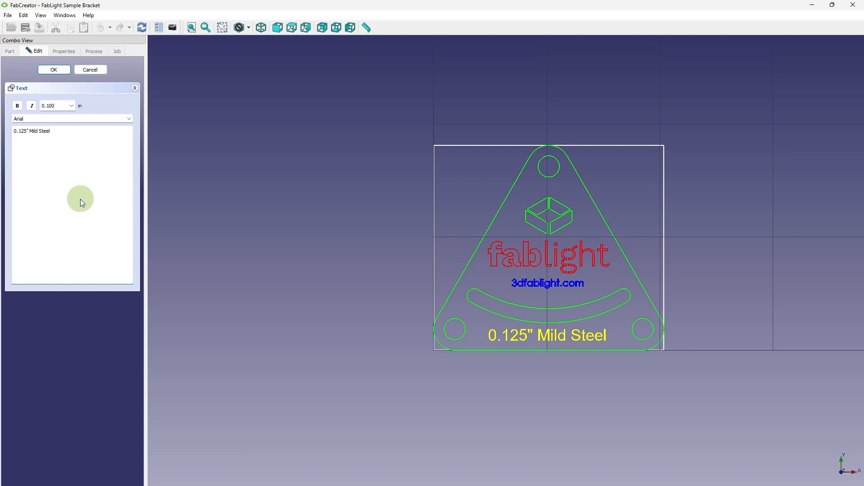
{"action": "left_click", "coordinate": [59, 70]}
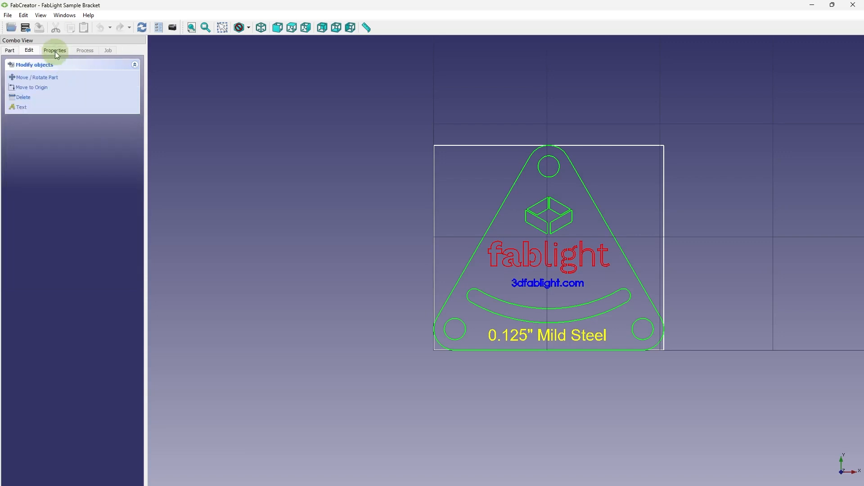
Step: Set the stock properties to type SHEET, material STEEL_CRS and thickness 0.1250 in (3.1750 mm)
{"action": "left_click", "coordinate": [55, 51]}
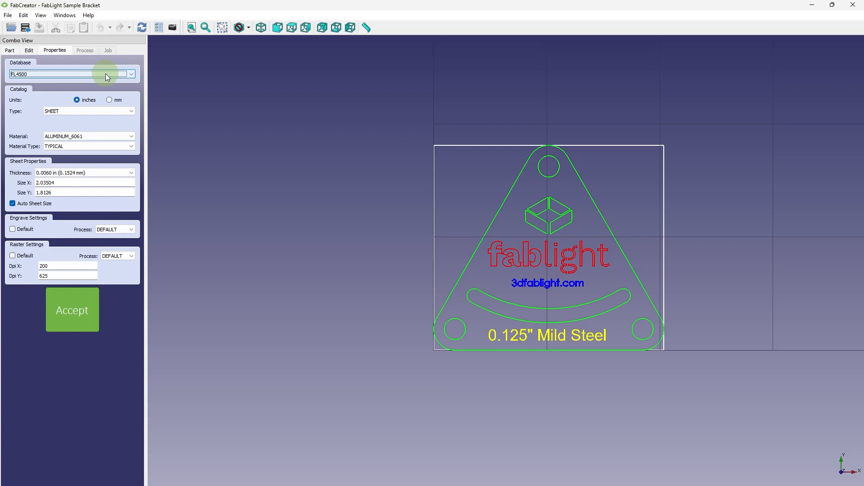
{"action": "left_click", "coordinate": [99, 113]}
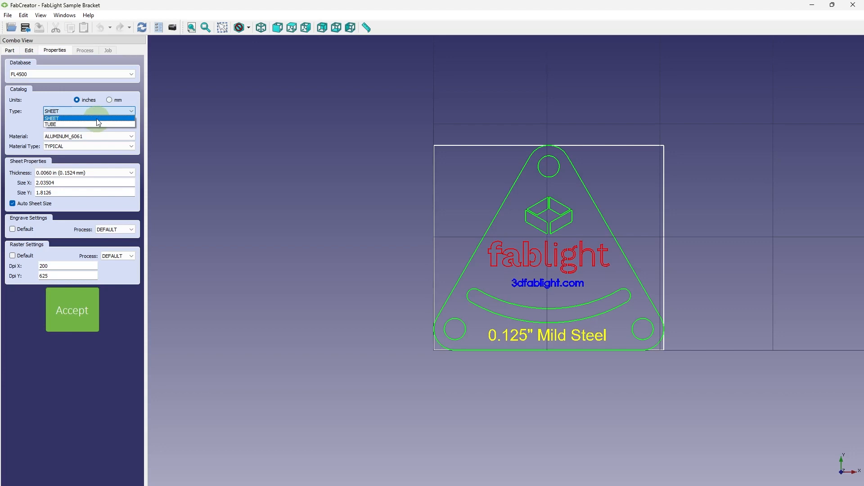
{"action": "left_click", "coordinate": [96, 118]}
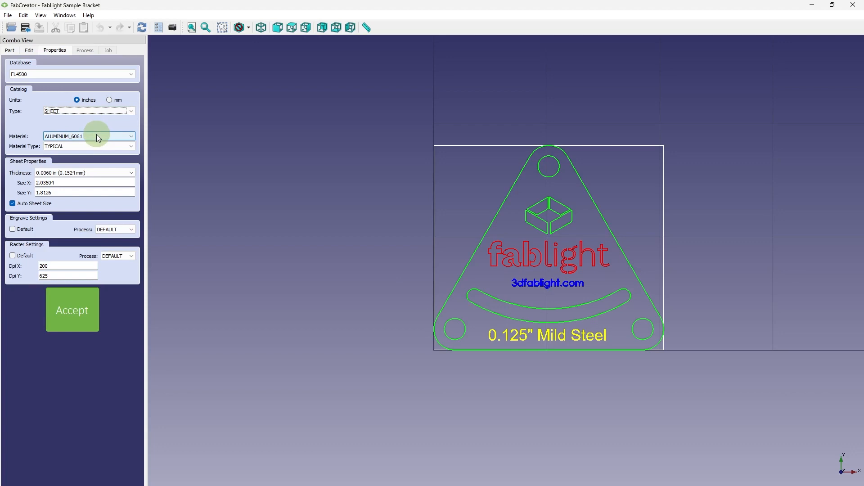
{"action": "left_click", "coordinate": [97, 136]}
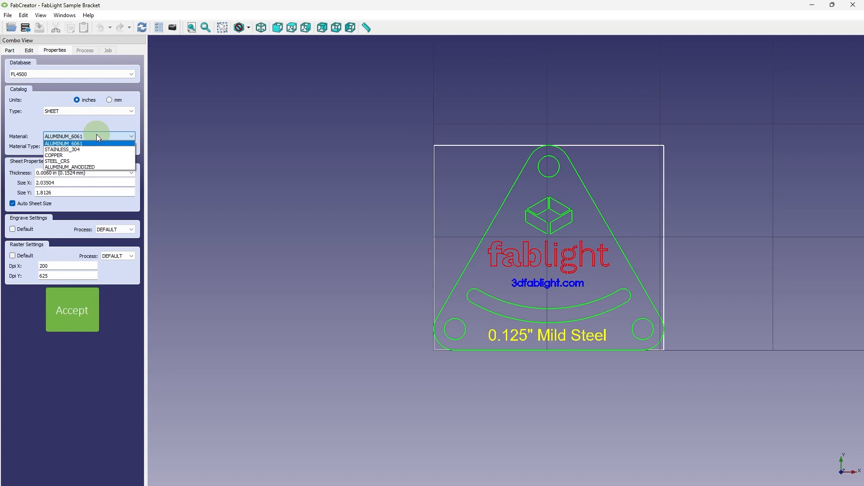
{"action": "left_click", "coordinate": [91, 161]}
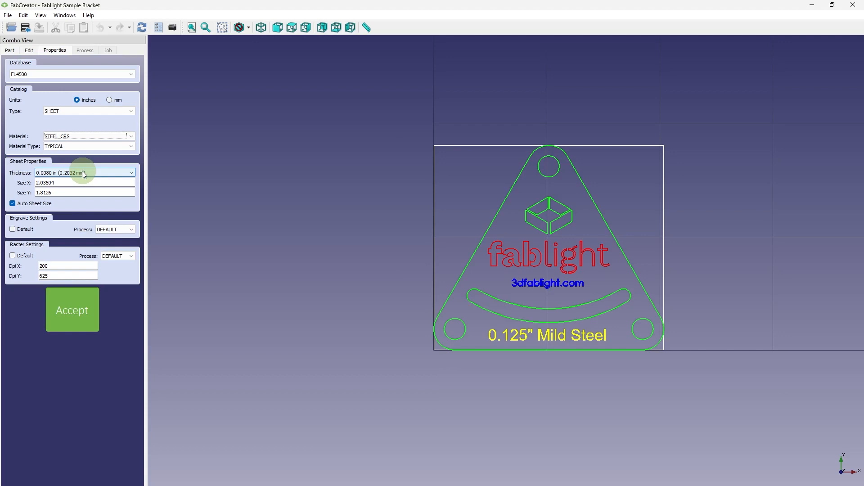
{"action": "left_click", "coordinate": [82, 173]}
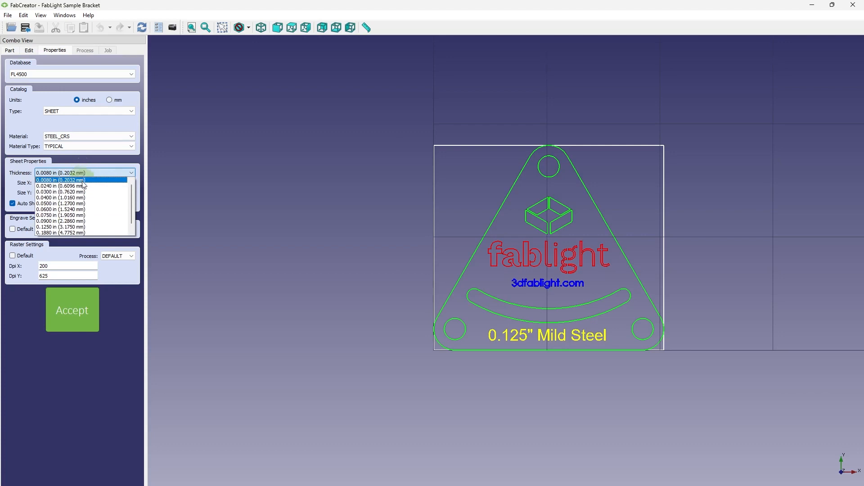
{"action": "left_click", "coordinate": [81, 227]}
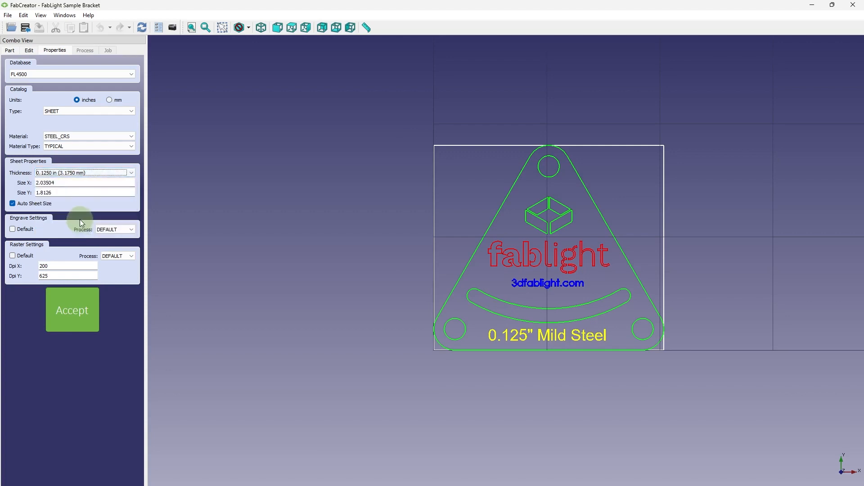
Step: Toggle Auto Sheet Size off and back on, enable the default engrave and raster settings, and accept the properties
{"action": "left_click", "coordinate": [12, 204]}
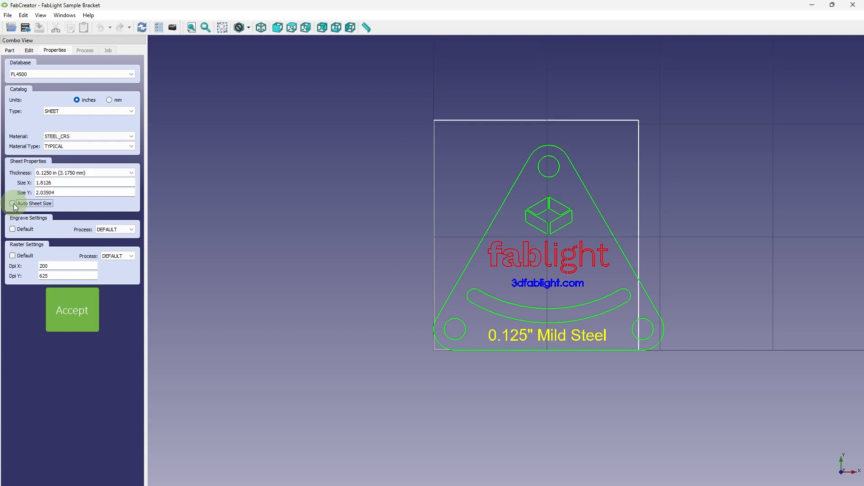
{"action": "left_click", "coordinate": [12, 204]}
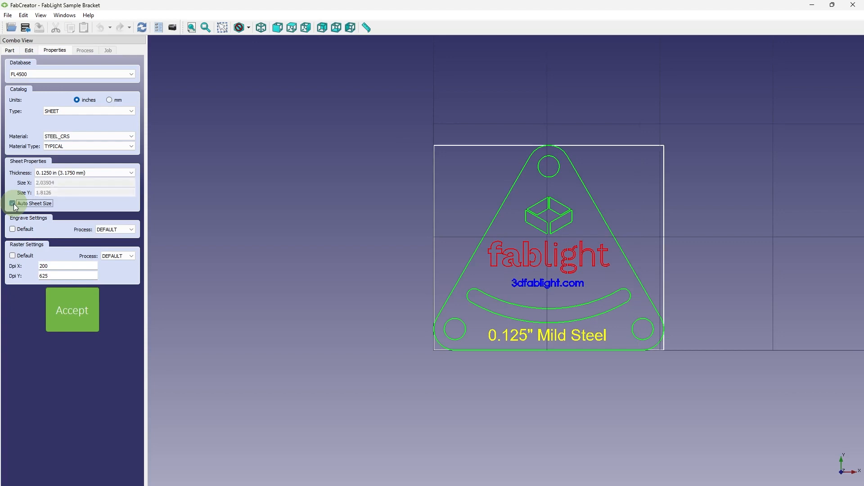
{"action": "left_click", "coordinate": [13, 229]}
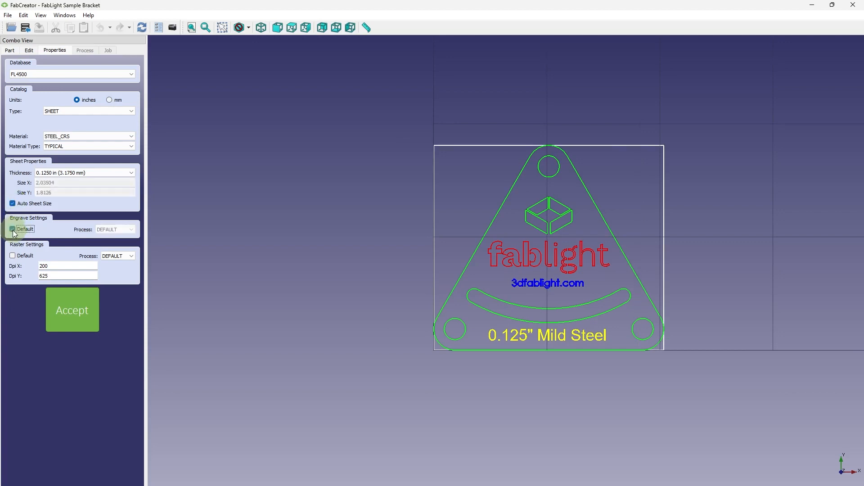
{"action": "left_click", "coordinate": [13, 256]}
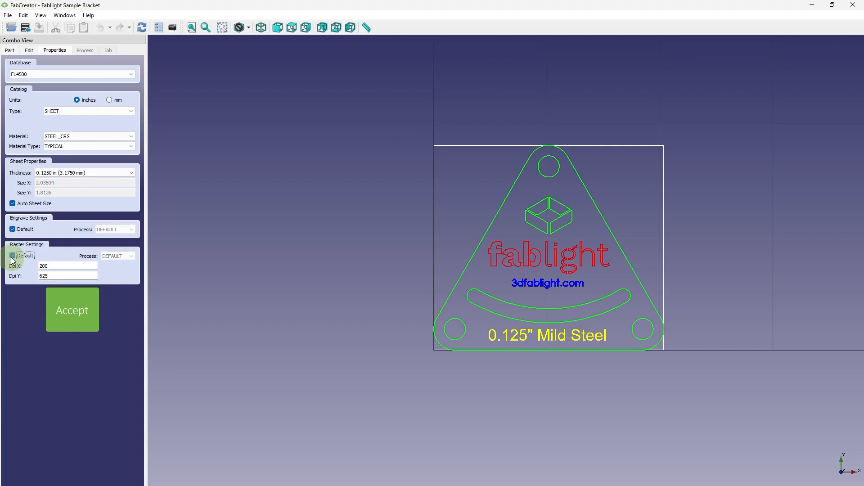
{"action": "left_click", "coordinate": [75, 267]}
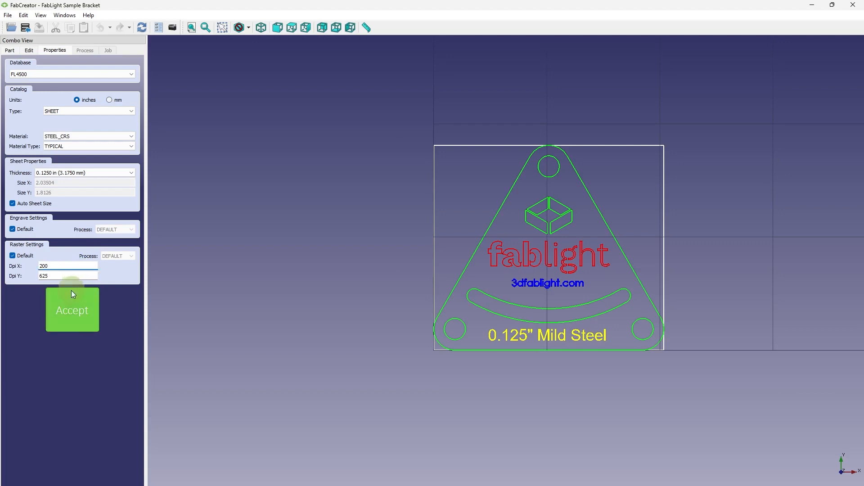
{"action": "left_click", "coordinate": [72, 327]}
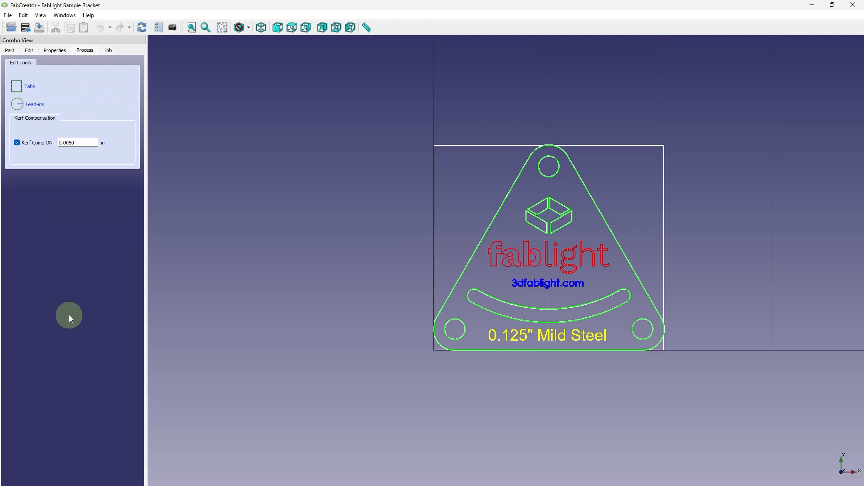
Step: Insert 0.005 in tabs on the bracket's outer cut line, at the top apex and the lower-left corner
{"action": "left_click", "coordinate": [34, 91]}
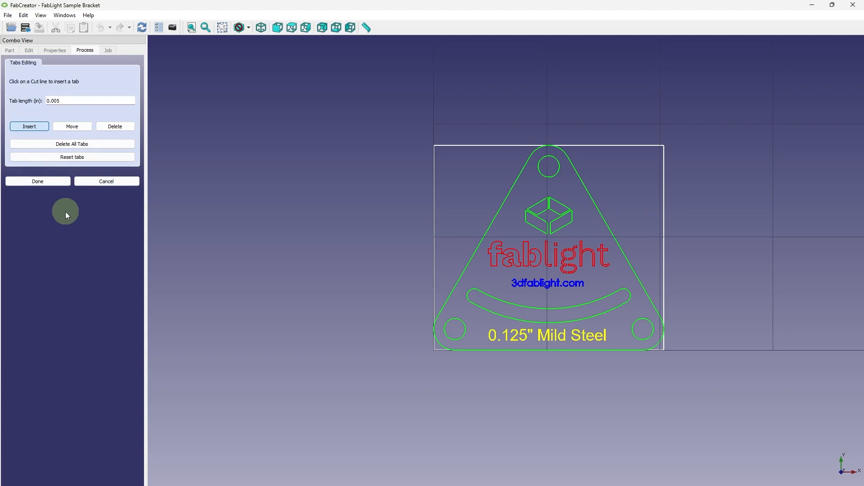
{"action": "left_click", "coordinate": [84, 100]}
{"action": "left_click", "coordinate": [30, 128]}
{"action": "left_click", "coordinate": [548, 146]}
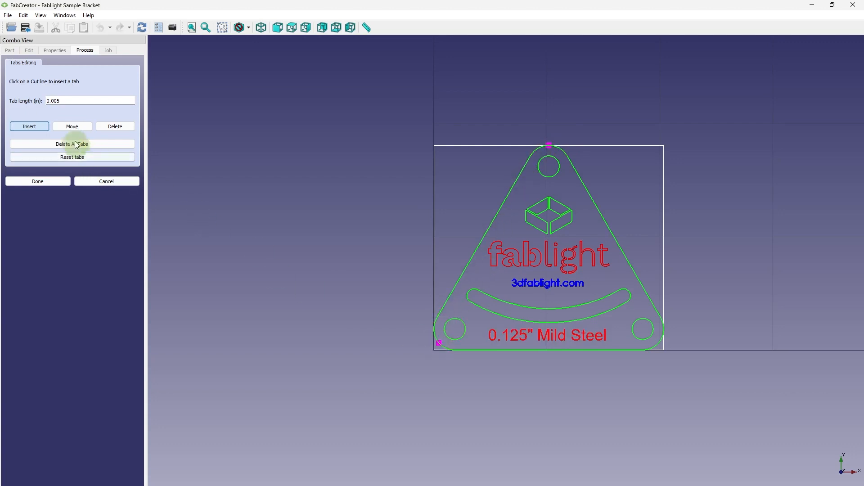
Step: Try moving the lower-left corner tab to the middle of the bottom edge, and delete both tabs from the bracket's outline
{"action": "left_click", "coordinate": [67, 127]}
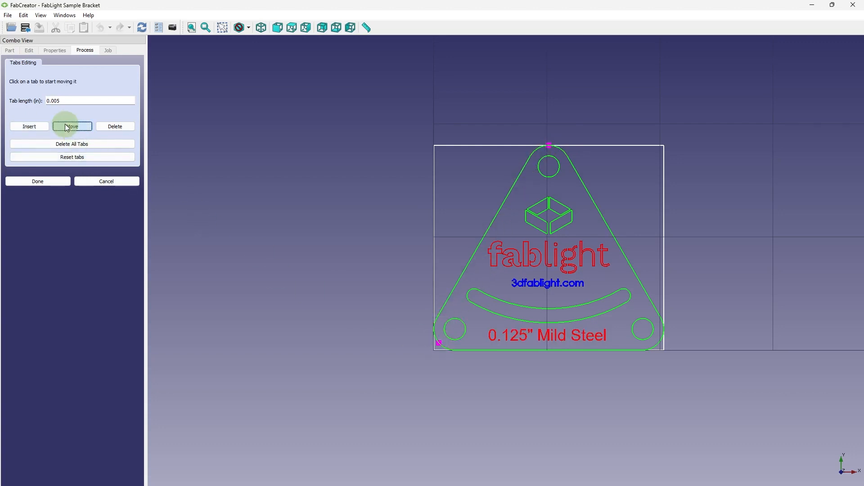
{"action": "left_click", "coordinate": [436, 343]}
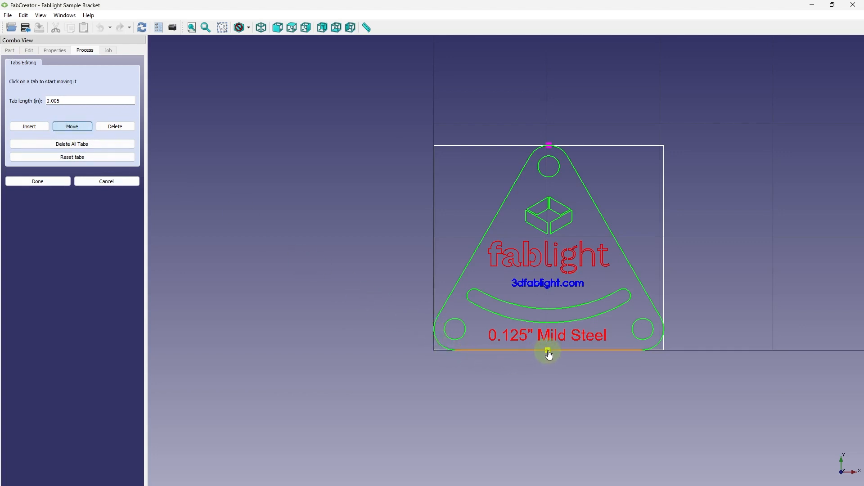
{"action": "left_click", "coordinate": [101, 129]}
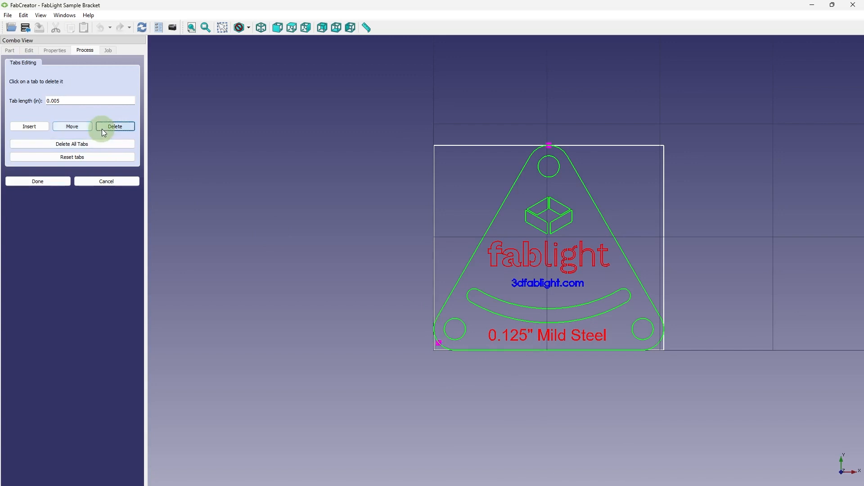
{"action": "left_click", "coordinate": [440, 343]}
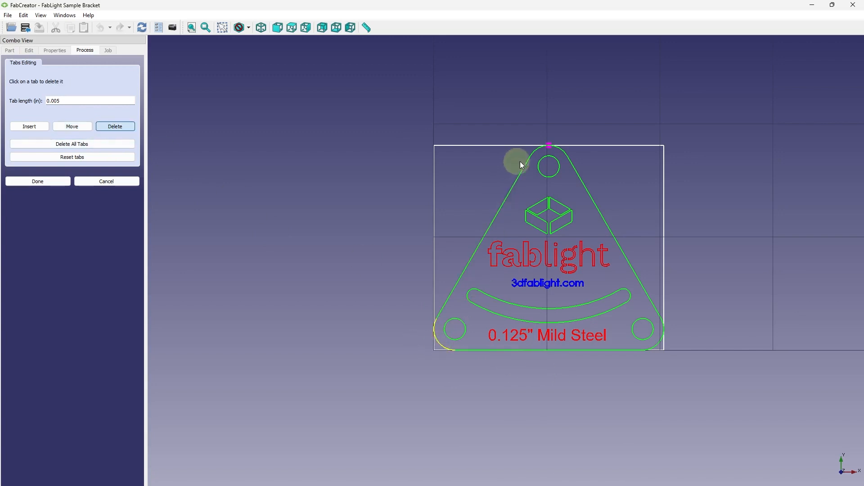
{"action": "left_click", "coordinate": [550, 147]}
Step: Insert 0.005 in tabs at the bracket's top apex and the middle of its bottom edge, and inspect the bottom tab's gap
{"action": "left_click", "coordinate": [32, 126]}
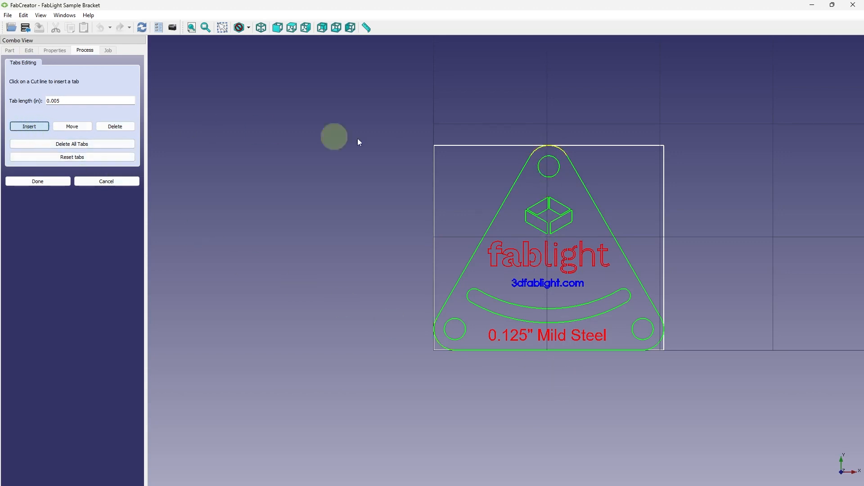
{"action": "left_click", "coordinate": [550, 145]}
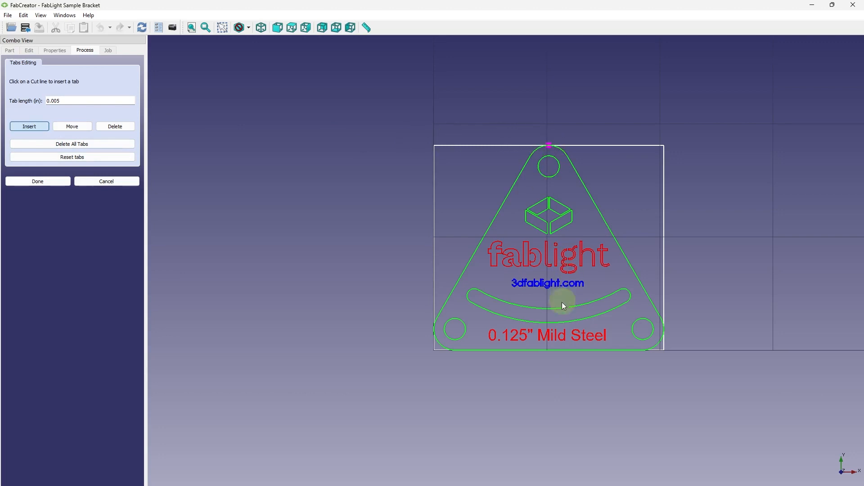
{"action": "left_click", "coordinate": [547, 350]}
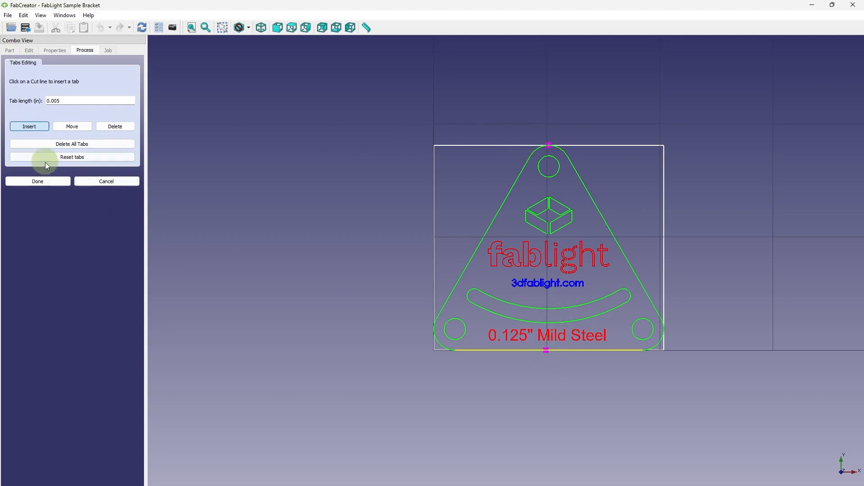
{"action": "left_click", "coordinate": [51, 182]}
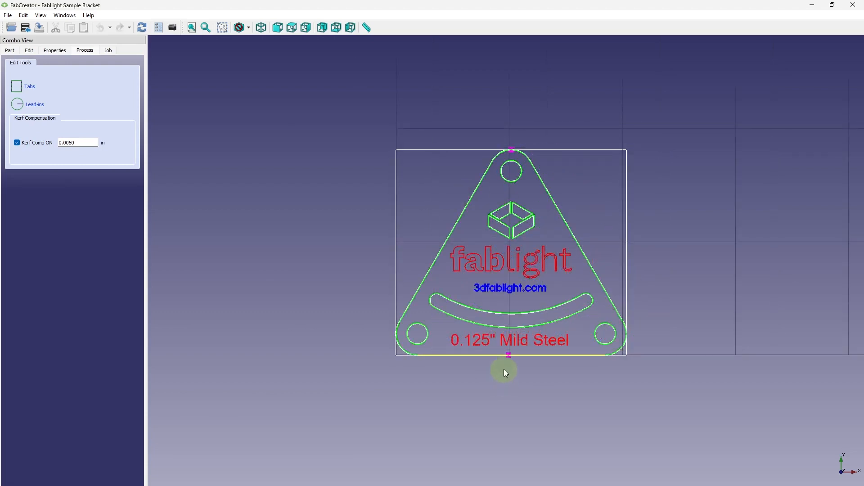
{"action": "scroll", "coordinate": [503, 369], "scroll_direction": "up", "scroll_amount": 10}
{"action": "scroll", "coordinate": [520, 351], "scroll_direction": "up", "scroll_amount": 6}
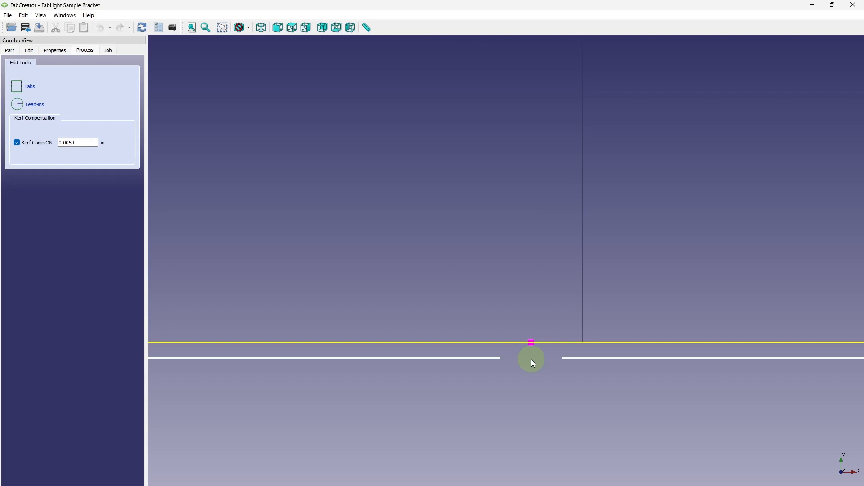
{"action": "scroll", "coordinate": [531, 359], "scroll_direction": "down", "scroll_amount": 5}
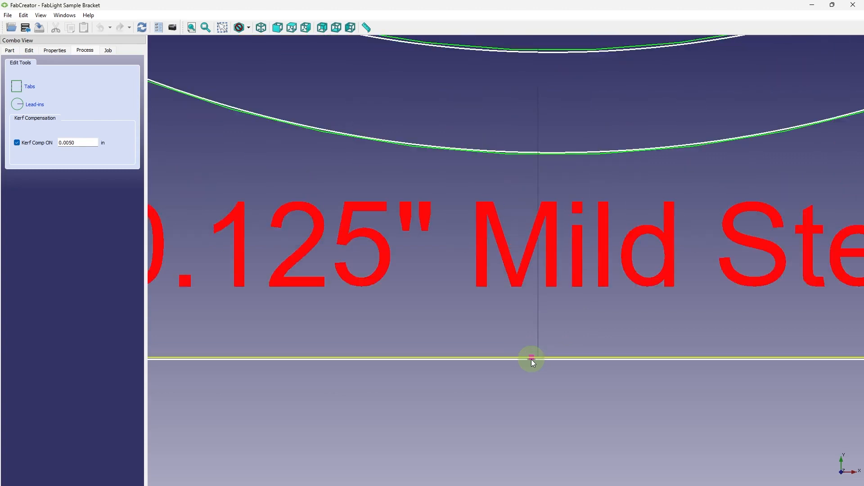
{"action": "scroll", "coordinate": [531, 359], "scroll_direction": "down", "scroll_amount": 5}
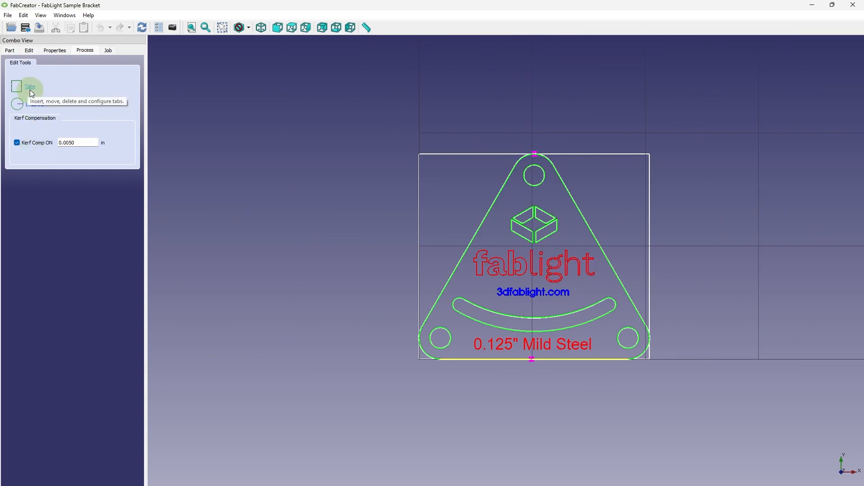
Step: Insert a 0.080 in lead-in midway along the bracket's left slanted cut line and finish lead-in editing
{"action": "left_click", "coordinate": [33, 104]}
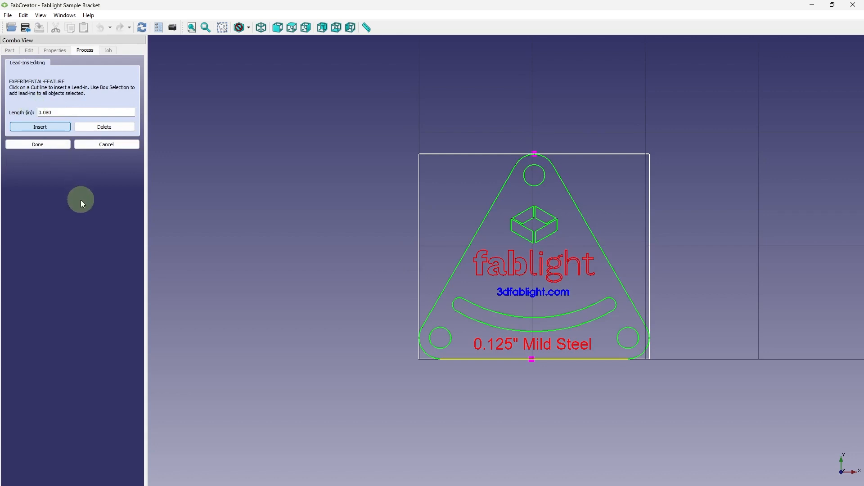
{"action": "left_click", "coordinate": [52, 129]}
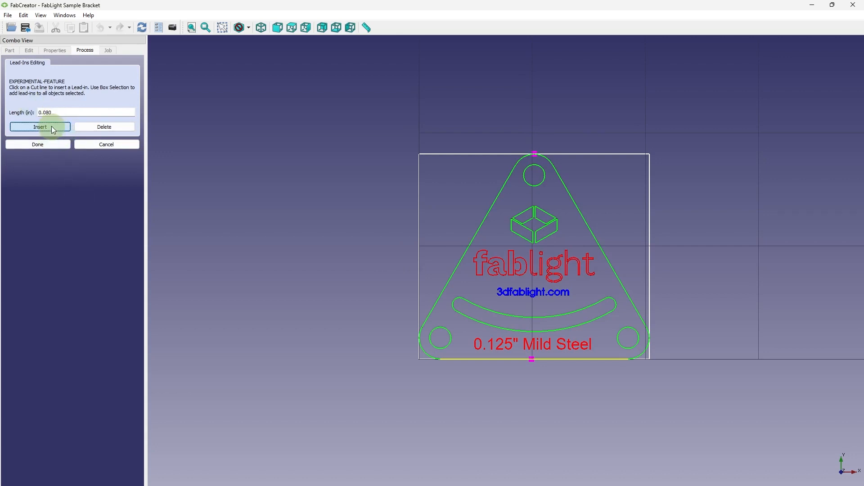
{"action": "left_click", "coordinate": [469, 245]}
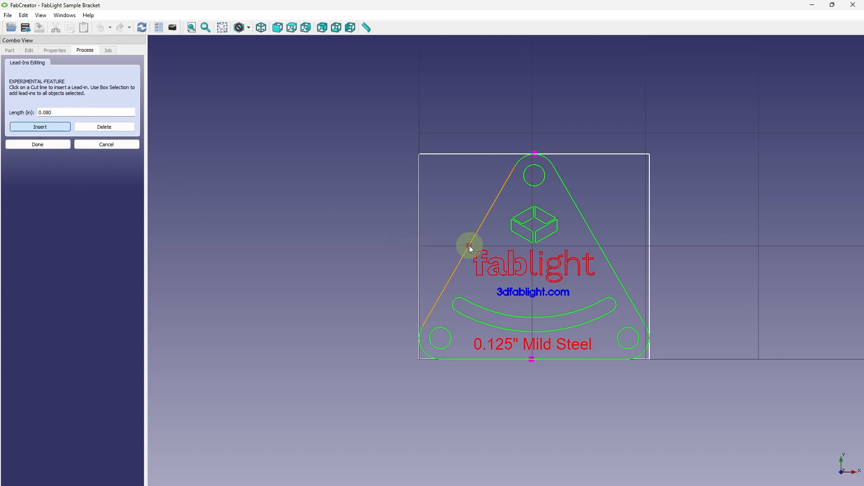
{"action": "left_click", "coordinate": [50, 145]}
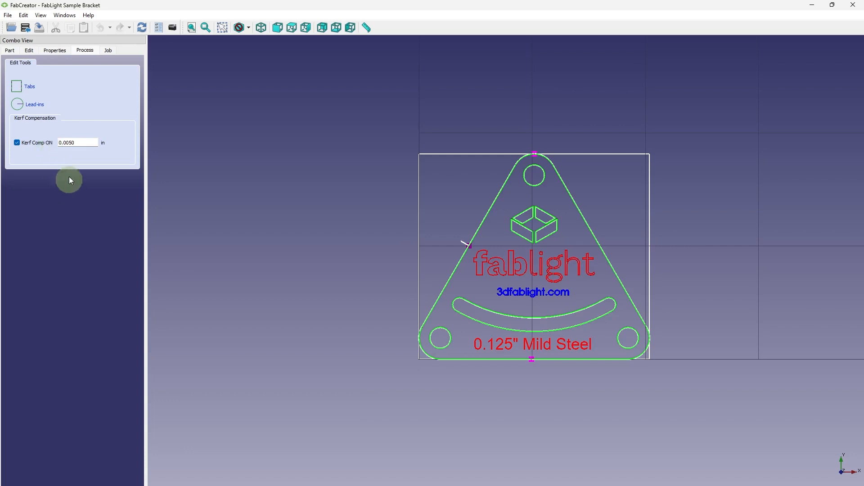
Step: Enable Step & Repeat for the job with Auto Fill Sheet on a 10 x 10 in sheet and apply it
{"action": "left_click", "coordinate": [108, 51]}
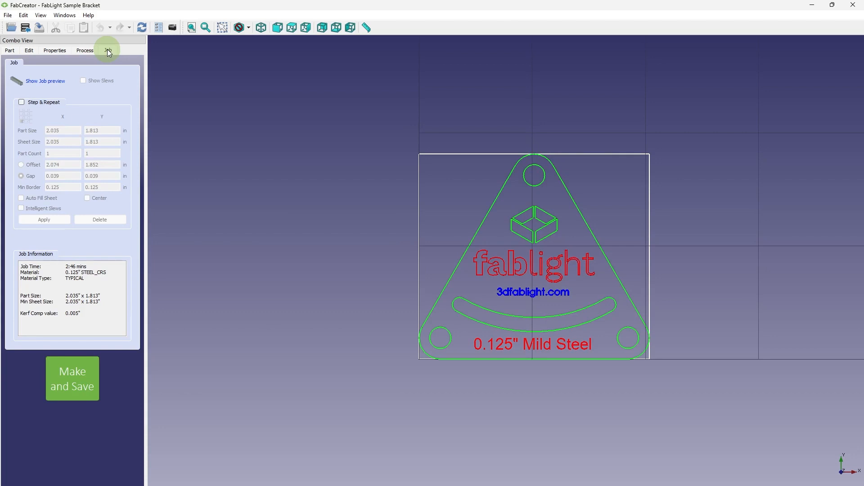
{"action": "left_click", "coordinate": [22, 102]}
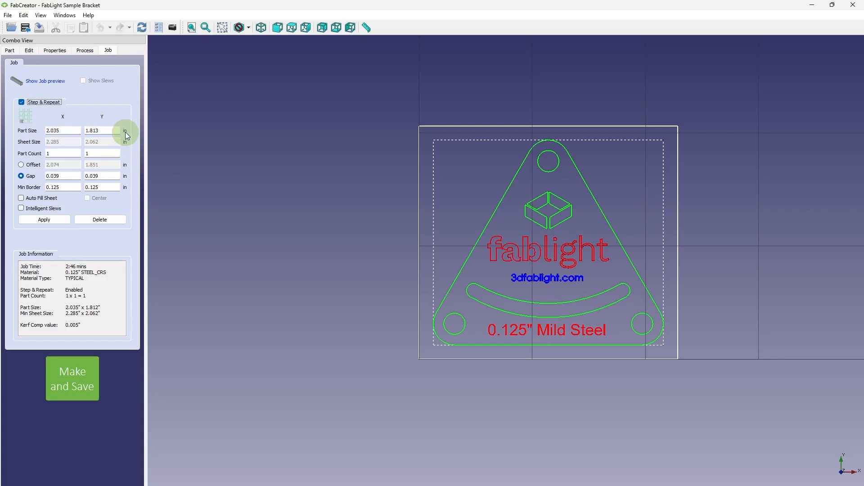
{"action": "left_click", "coordinate": [21, 198]}
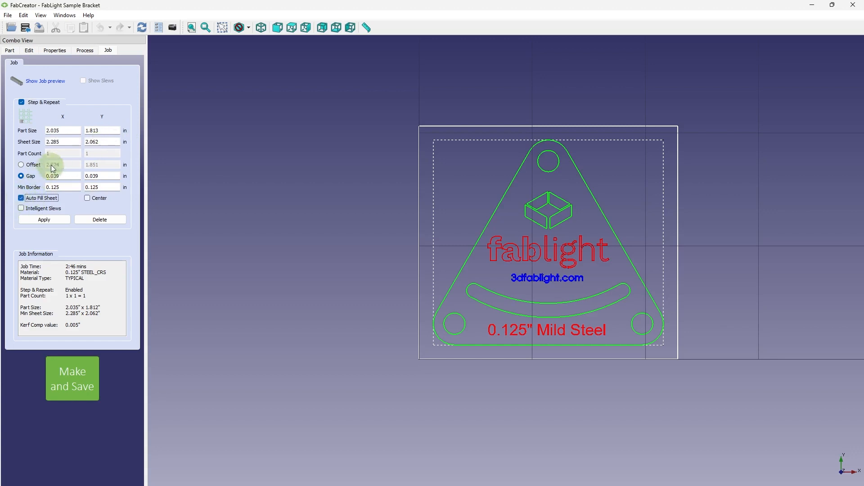
{"action": "left_click_drag", "start_coordinate": [59, 146], "coordinate": [43, 148]}
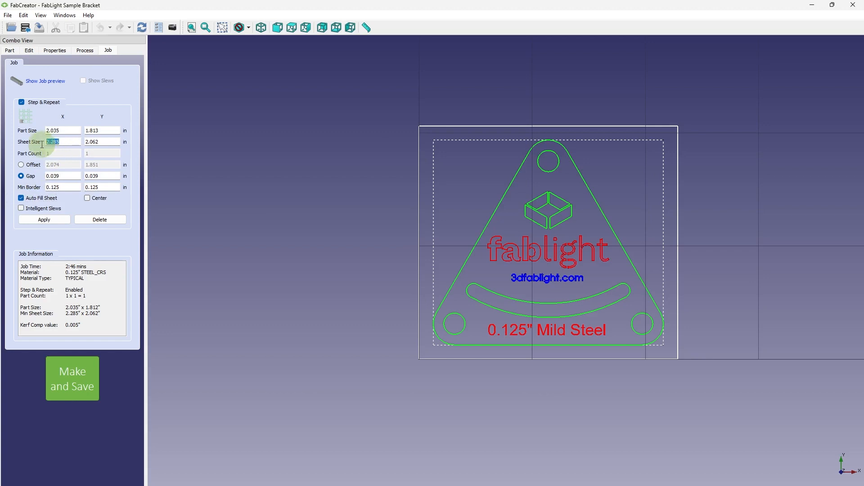
{"action": "type", "text": "10"}
{"action": "key", "text": "Tab"}
{"action": "type", "text": "10"}
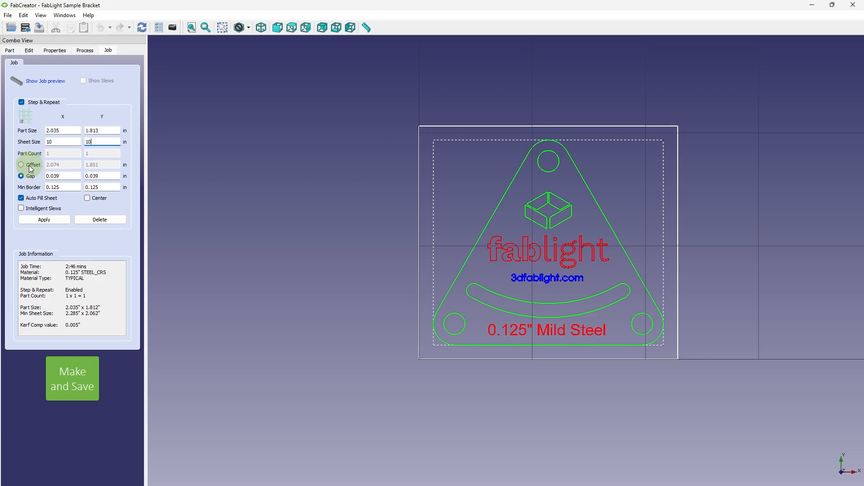
{"action": "left_click", "coordinate": [43, 220]}
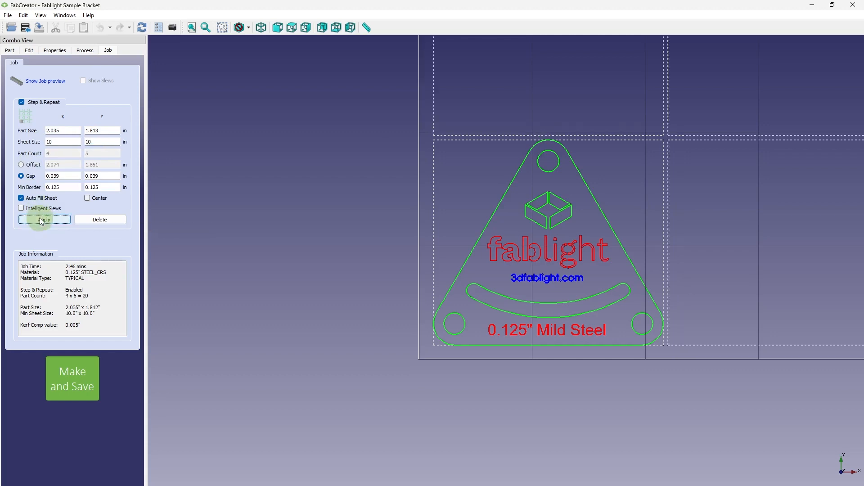
Step: Examine how the repeated bracket positions are laid out across the whole 10 x 10 in sheet
{"action": "scroll", "coordinate": [604, 148], "scroll_direction": "down", "scroll_amount": 10}
{"action": "scroll", "coordinate": [615, 149], "scroll_direction": "up", "scroll_amount": 5}
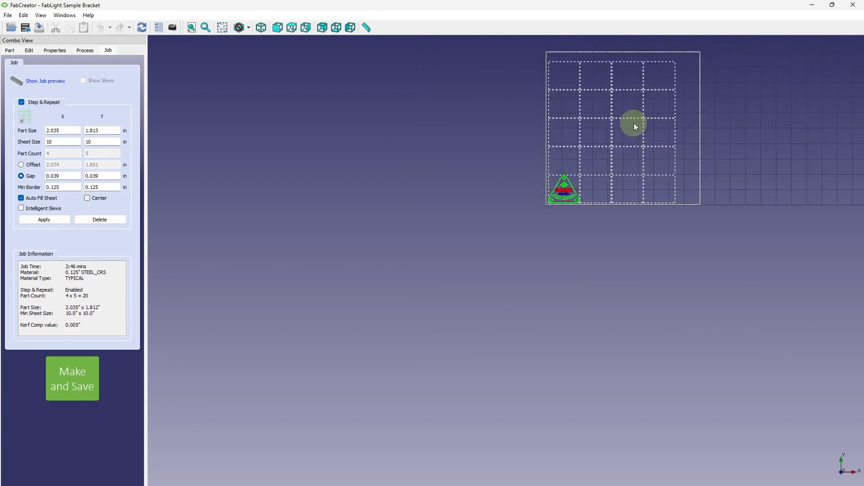
{"action": "middle_click_drag", "start_coordinate": [633, 123], "coordinate": [606, 206]}
{"action": "scroll", "coordinate": [610, 205], "scroll_direction": "up", "scroll_amount": 3}
{"action": "scroll", "coordinate": [612, 204], "scroll_direction": "down", "scroll_amount": 4}
{"action": "scroll", "coordinate": [612, 203], "scroll_direction": "up", "scroll_amount": 8}
{"action": "scroll", "coordinate": [612, 203], "scroll_direction": "down", "scroll_amount": 2}
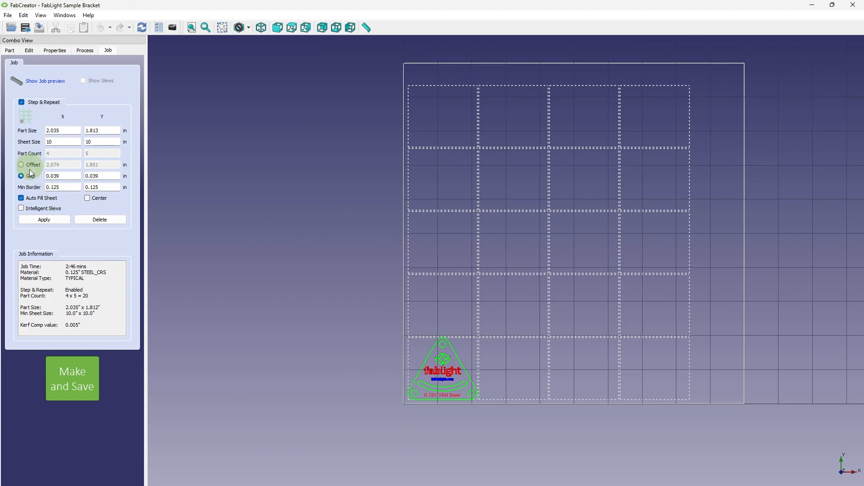
Step: Disable Auto Fill Sheet, request a part count of 50 in both X and Y, and apply the layout
{"action": "left_click", "coordinate": [31, 199]}
{"action": "left_click_drag", "start_coordinate": [55, 154], "coordinate": [39, 156]}
{"action": "type", "text": "50"}
{"action": "key", "text": "Tab"}
{"action": "key", "text": "Tab"}
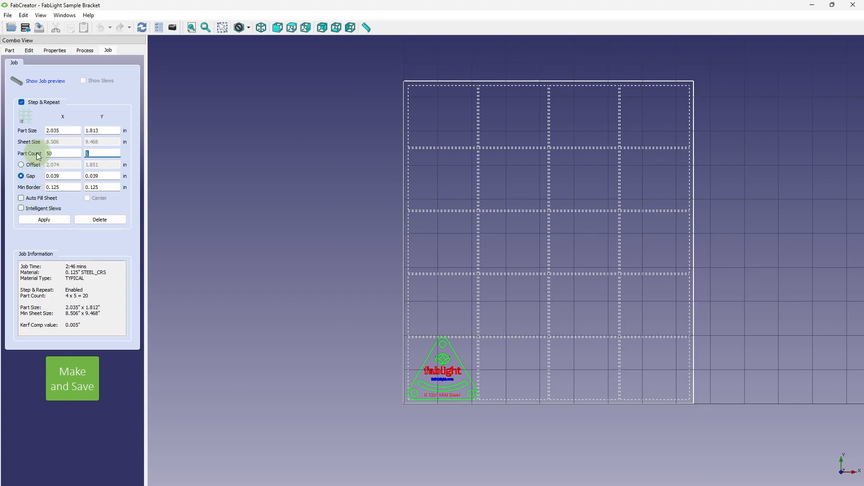
{"action": "key", "text": "shift+Tab"}
{"action": "type", "text": "50"}
{"action": "left_click", "coordinate": [28, 219]}
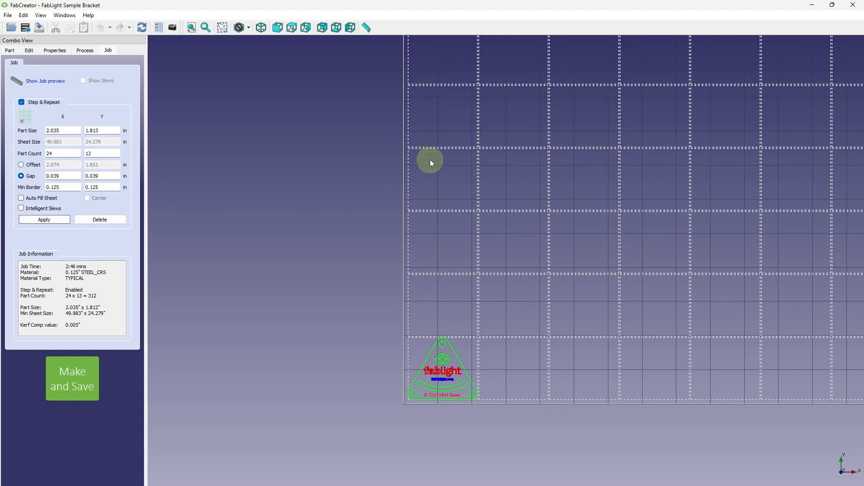
{"action": "scroll", "coordinate": [430, 159], "scroll_direction": "down", "scroll_amount": 10}
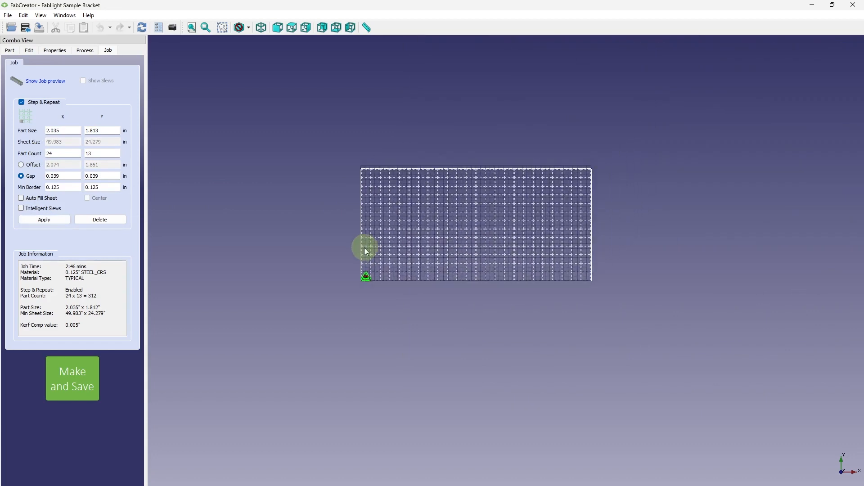
{"action": "scroll", "coordinate": [376, 228], "scroll_direction": "up", "scroll_amount": 2}
{"action": "scroll", "coordinate": [382, 221], "scroll_direction": "up", "scroll_amount": 2}
{"action": "middle_click_drag", "start_coordinate": [382, 220], "coordinate": [328, 234]}
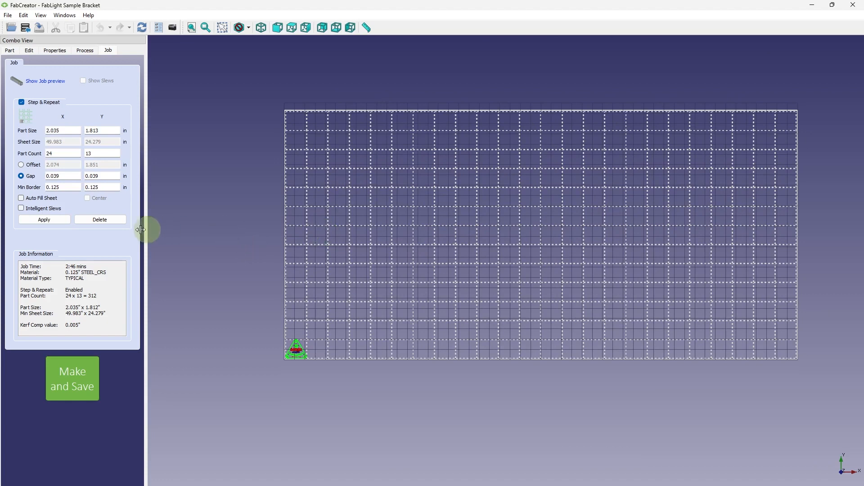
Step: Switch the part spacing to Offset and back to Gap, and reapply the step-and-repeat layout
{"action": "left_click", "coordinate": [23, 166]}
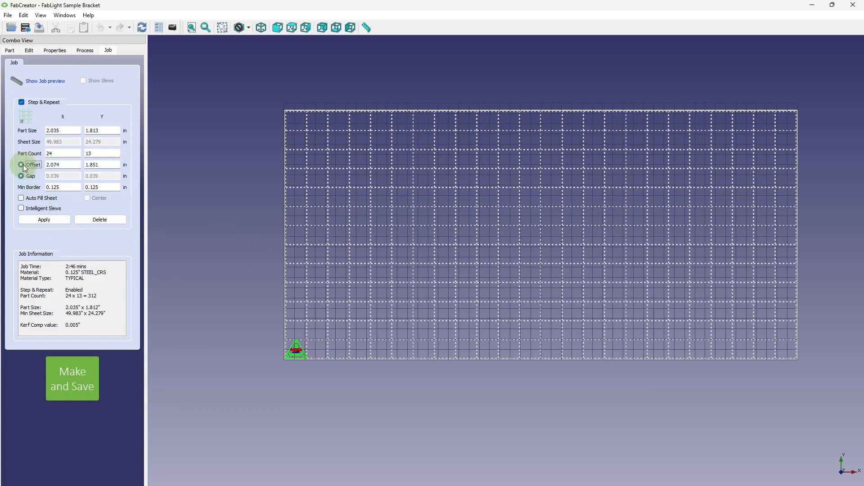
{"action": "left_click", "coordinate": [66, 166]}
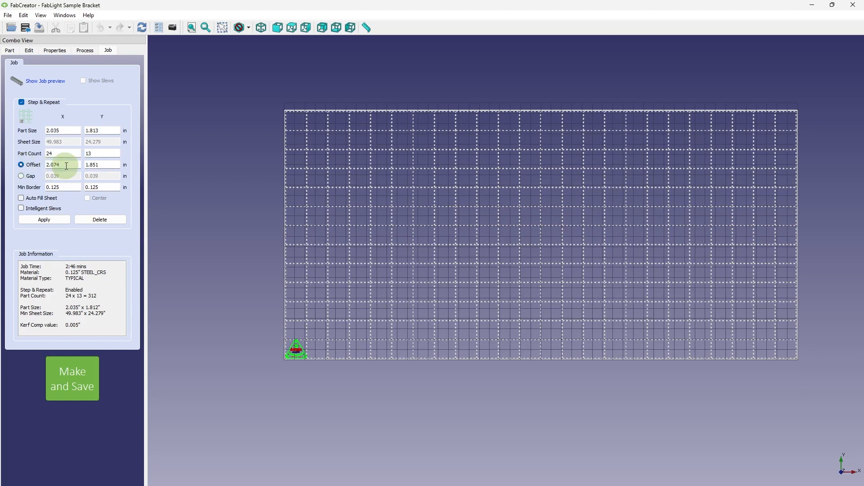
{"action": "left_click", "coordinate": [24, 179]}
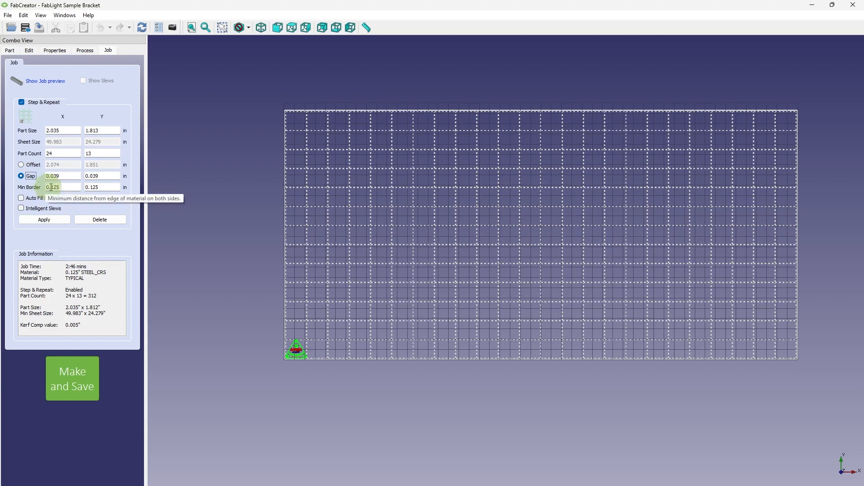
{"action": "left_click", "coordinate": [113, 188]}
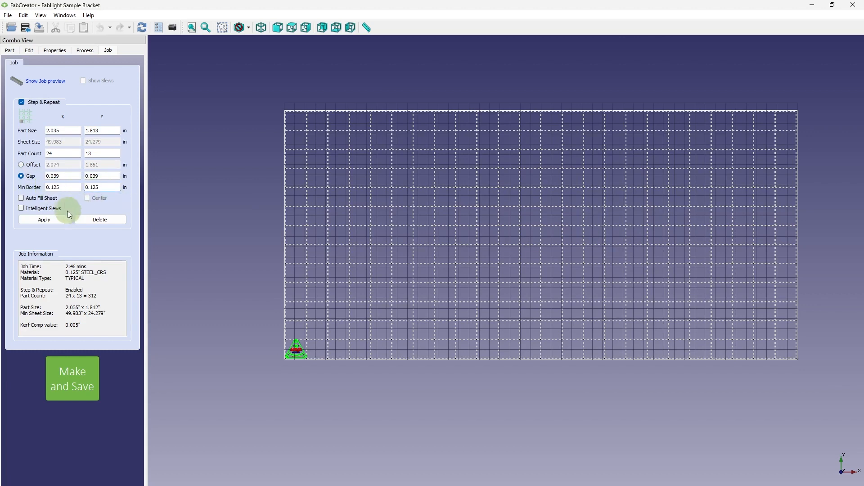
{"action": "left_click", "coordinate": [44, 219]}
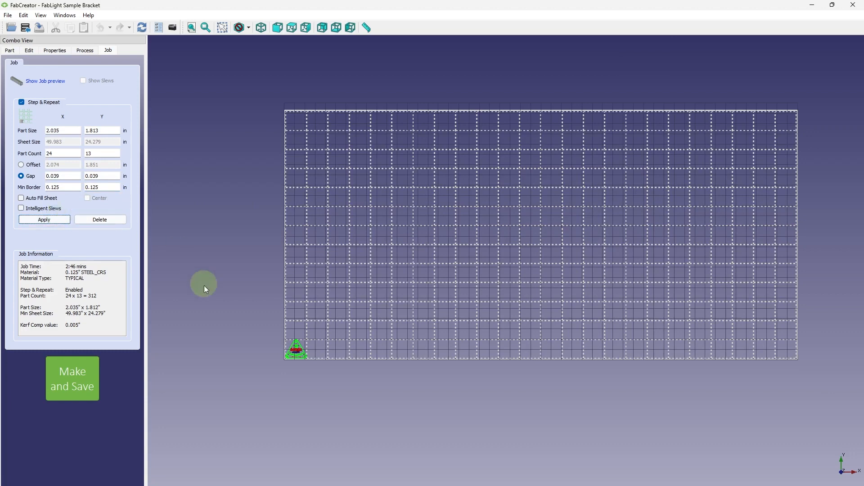
Step: Show the job preview of the repeated brackets and look over the full sheet
{"action": "scroll", "coordinate": [334, 331], "scroll_direction": "up", "scroll_amount": 8}
{"action": "scroll", "coordinate": [334, 330], "scroll_direction": "down", "scroll_amount": 3}
{"action": "scroll", "coordinate": [571, 185], "scroll_direction": "up", "scroll_amount": 3}
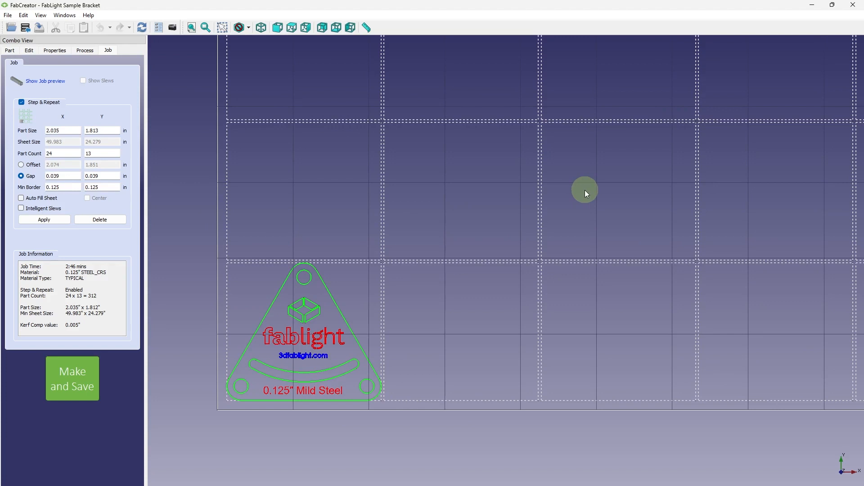
{"action": "left_click", "coordinate": [48, 81]}
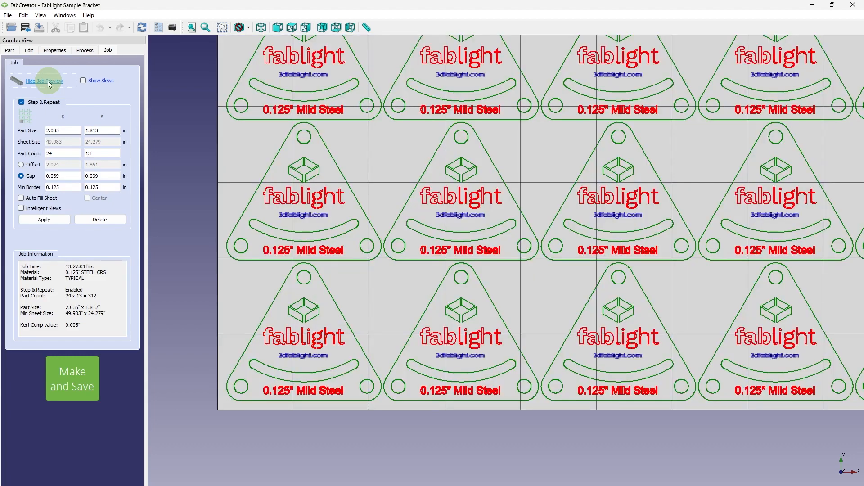
{"action": "scroll", "coordinate": [212, 98], "scroll_direction": "down", "scroll_amount": 5}
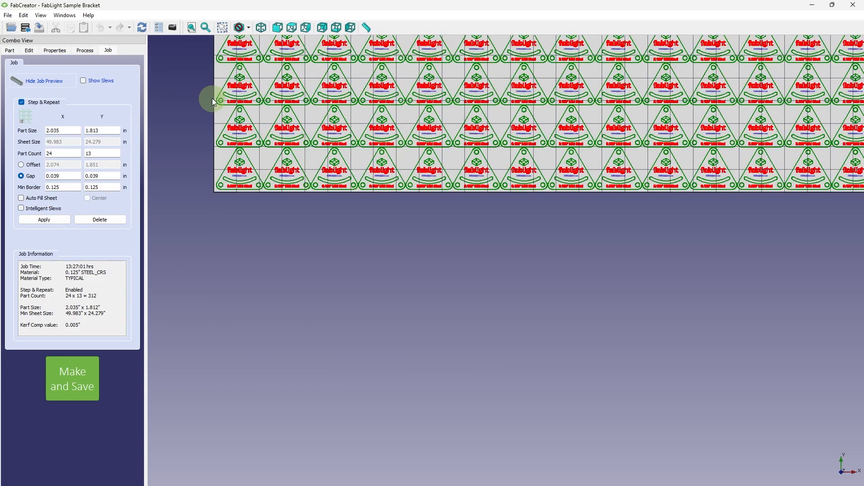
{"action": "scroll", "coordinate": [247, 91], "scroll_direction": "down", "scroll_amount": 3}
{"action": "middle_click_drag", "start_coordinate": [247, 89], "coordinate": [259, 337]}
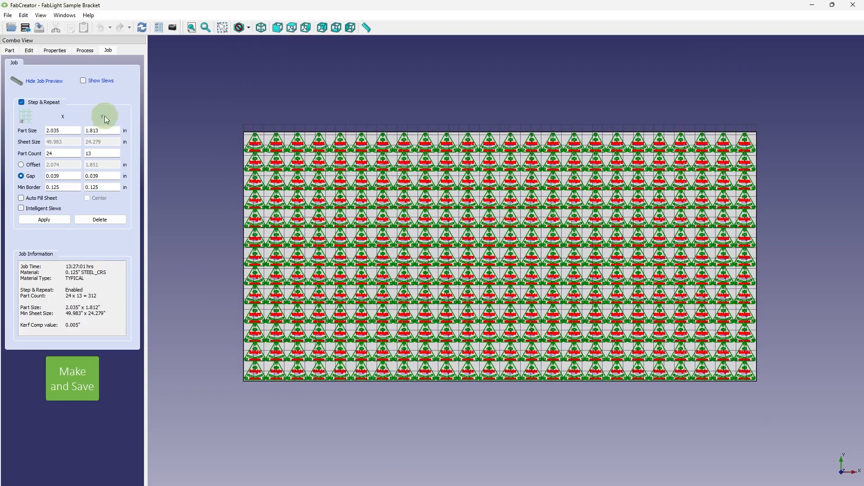
Step: Enable Show Slews in the job preview and examine the slew paths on the brackets up close
{"action": "left_click", "coordinate": [93, 82]}
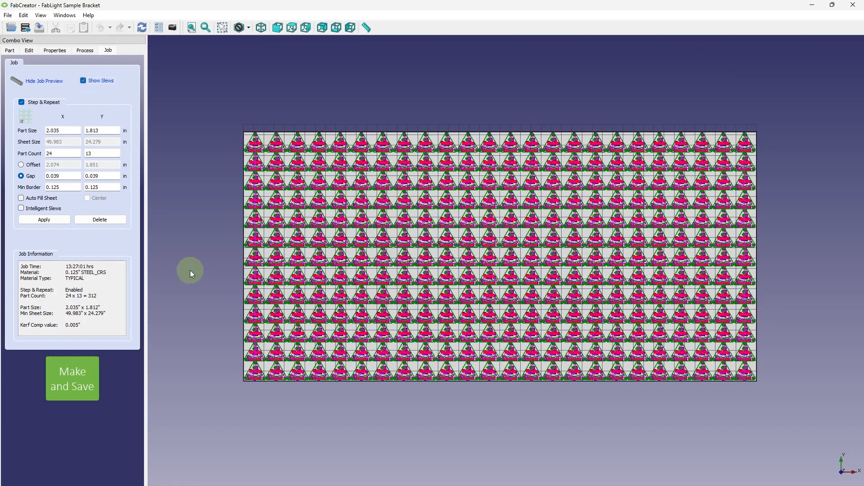
{"action": "scroll", "coordinate": [205, 274], "scroll_direction": "up", "scroll_amount": 5}
{"action": "scroll", "coordinate": [387, 361], "scroll_direction": "up", "scroll_amount": 1}
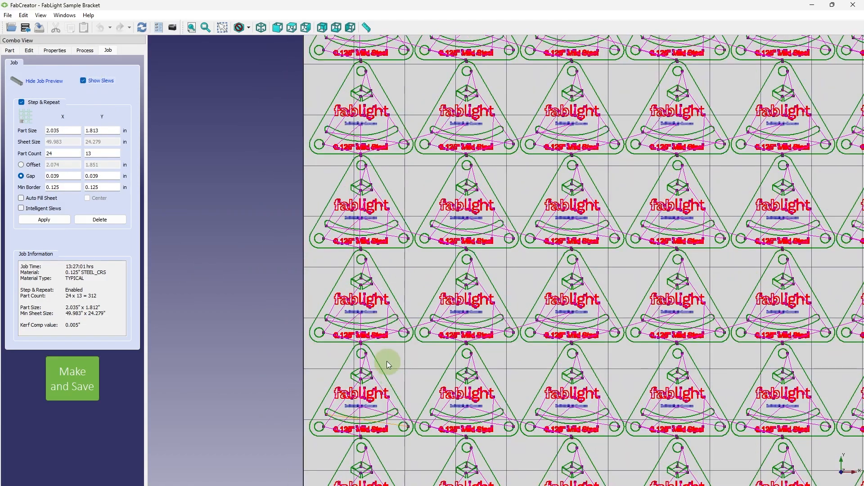
{"action": "scroll", "coordinate": [387, 361], "scroll_direction": "up", "scroll_amount": 2}
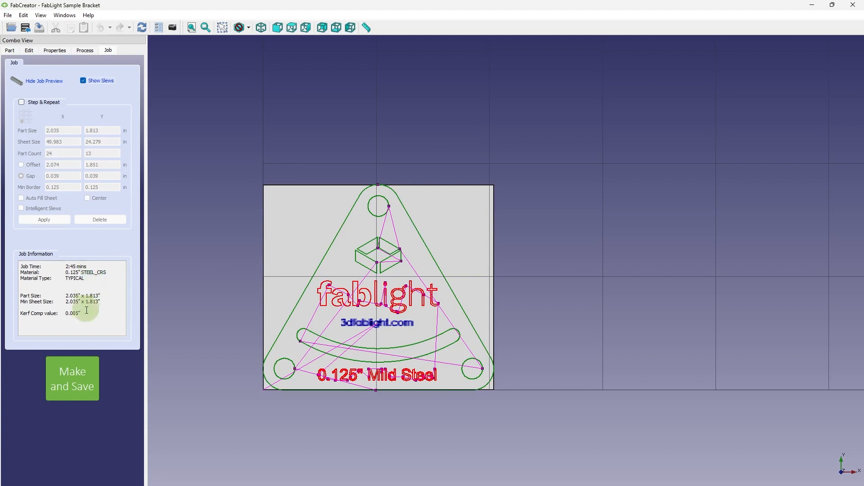
Step: Make the job and save it in Downloads as FabLight Sample Bracket.fab
{"action": "left_click", "coordinate": [70, 384]}
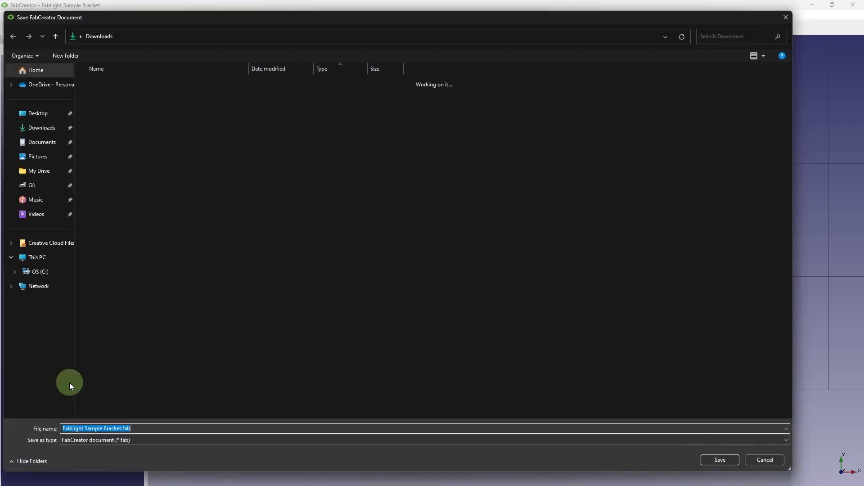